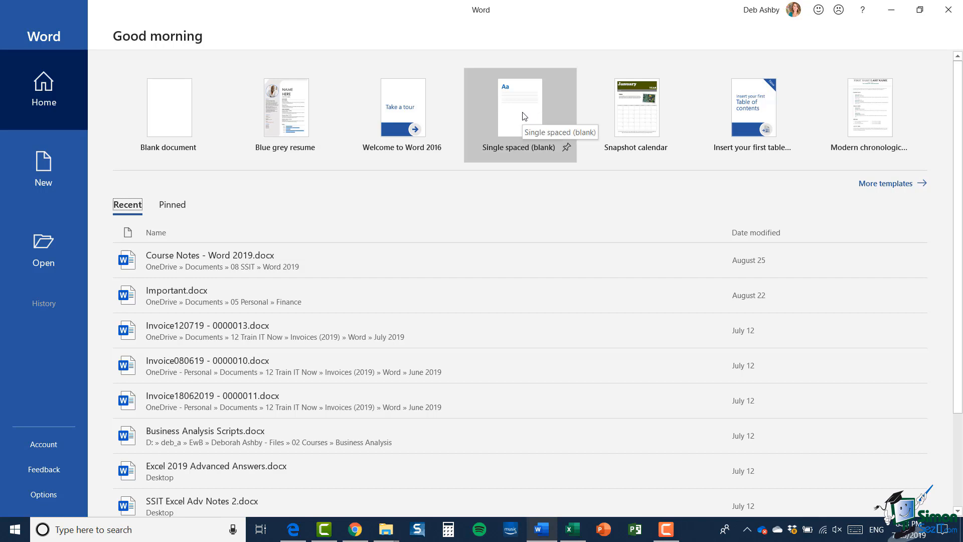
- Show the full gallery of Office templates and browse through it
left_click(877, 185)
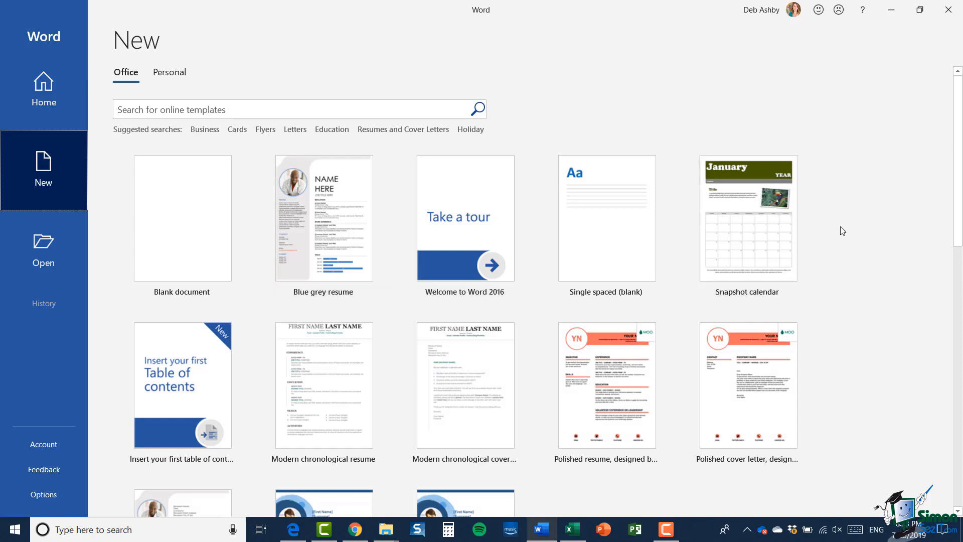
scroll(841, 229, "down", 3)
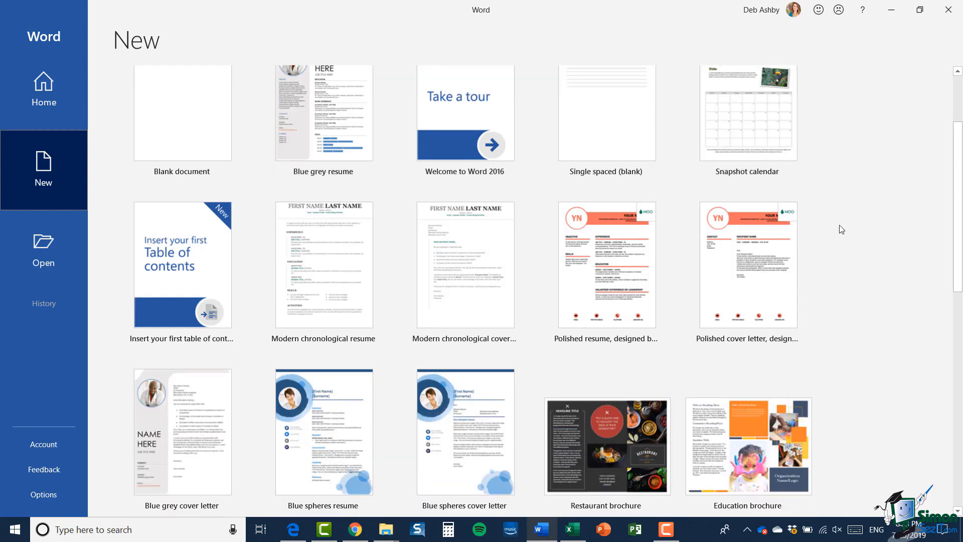
scroll(841, 229, "down", 3)
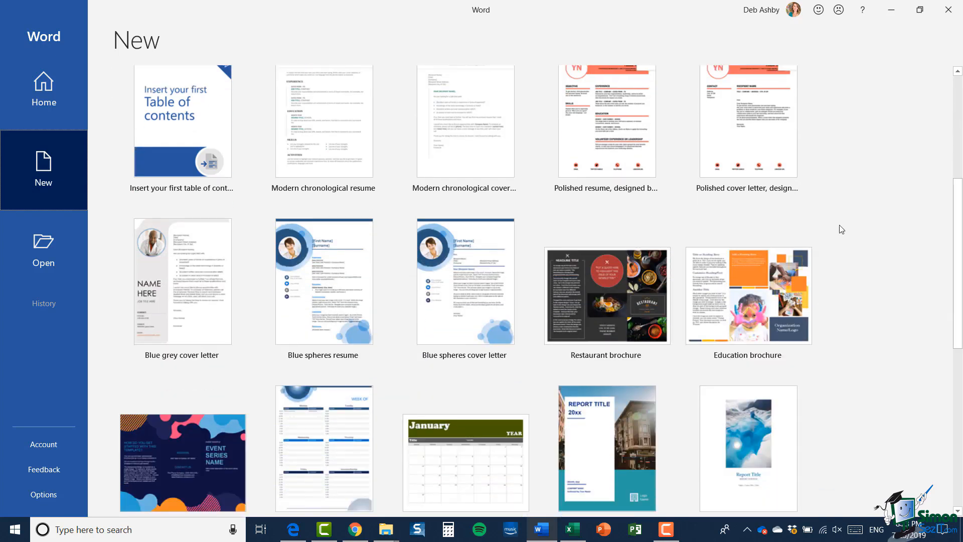
scroll(842, 229, "down", 3)
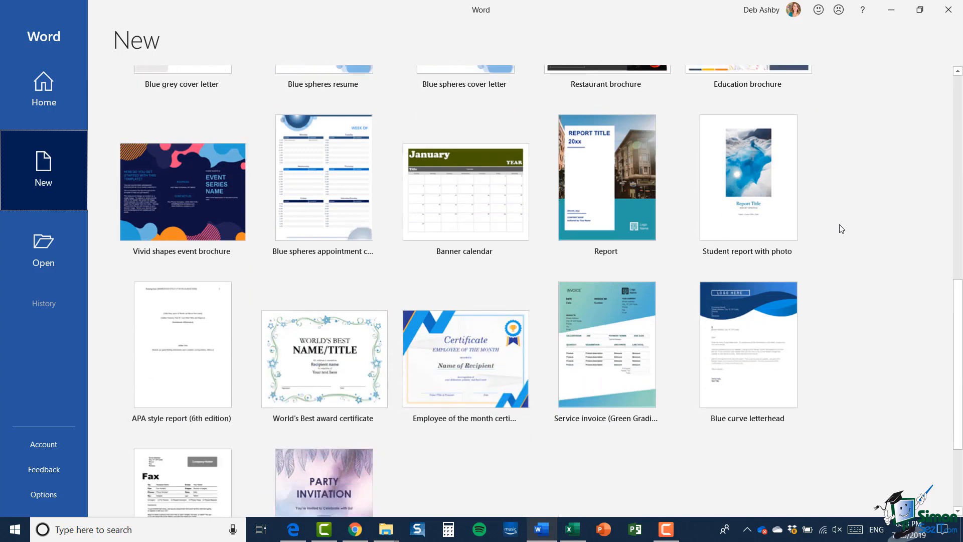
scroll(841, 230, "up", 9)
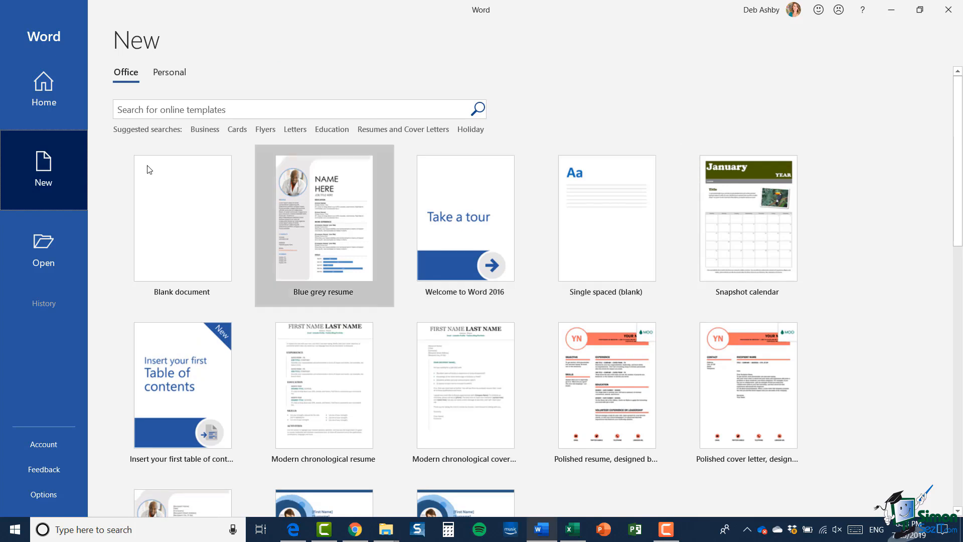
- Search the templates for 'resume', return to the full gallery, and start a blank document
left_click(160, 109)
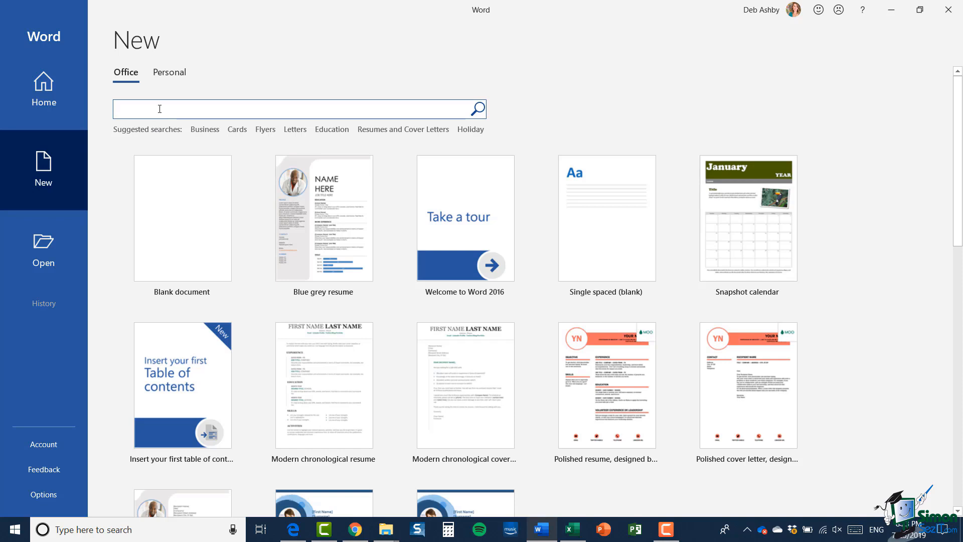
type("resume")
left_click(478, 109)
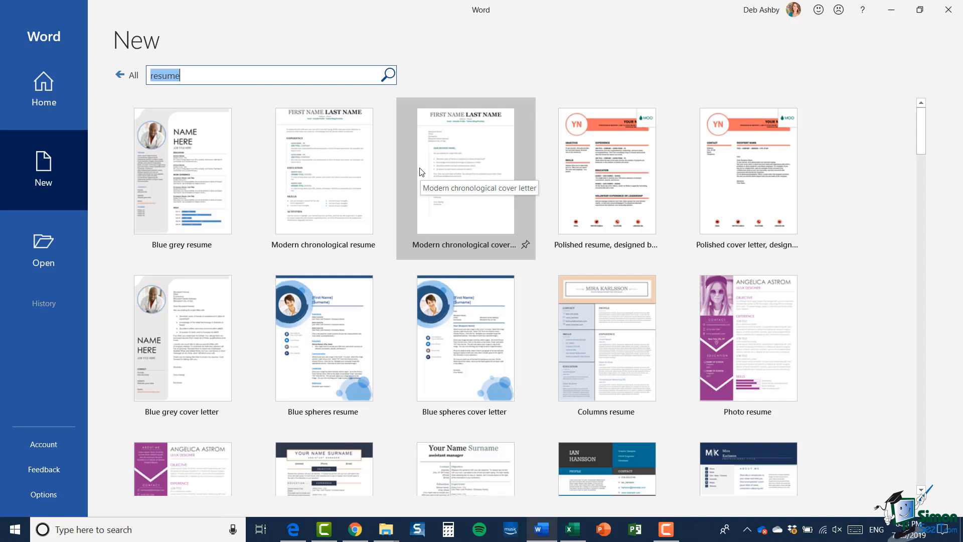
left_click(121, 75)
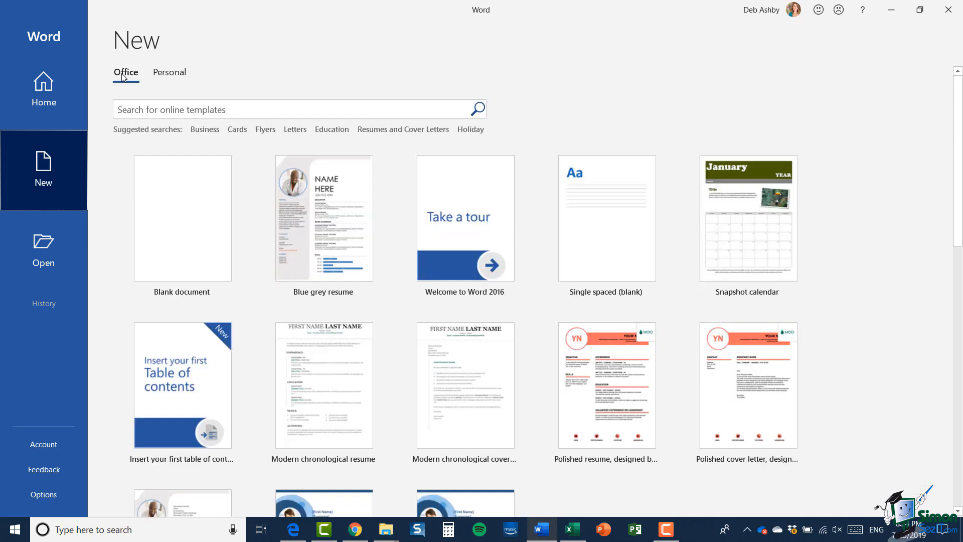
left_click(183, 222)
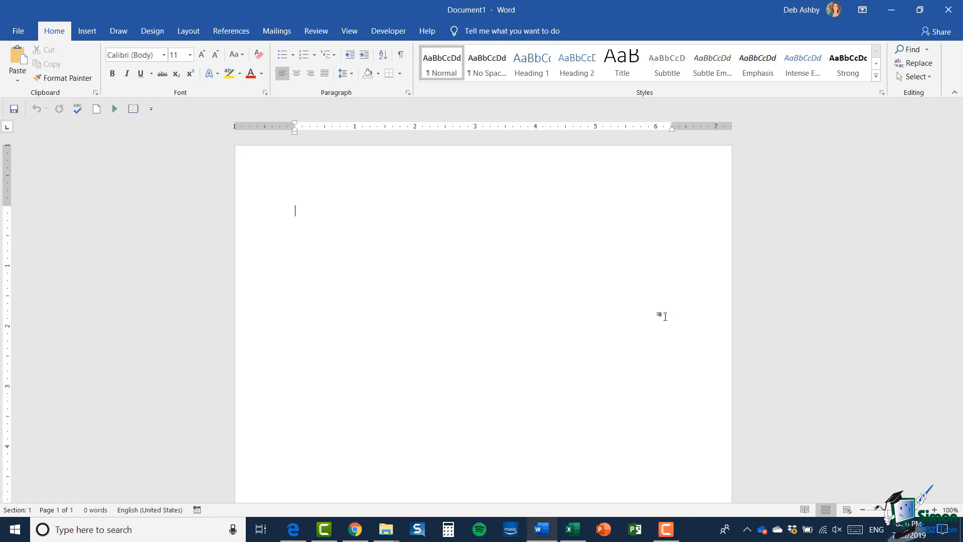
- Type 'This is my first document' and 'This is how line breaks work' on two lines, fixing typos
type("Thi")
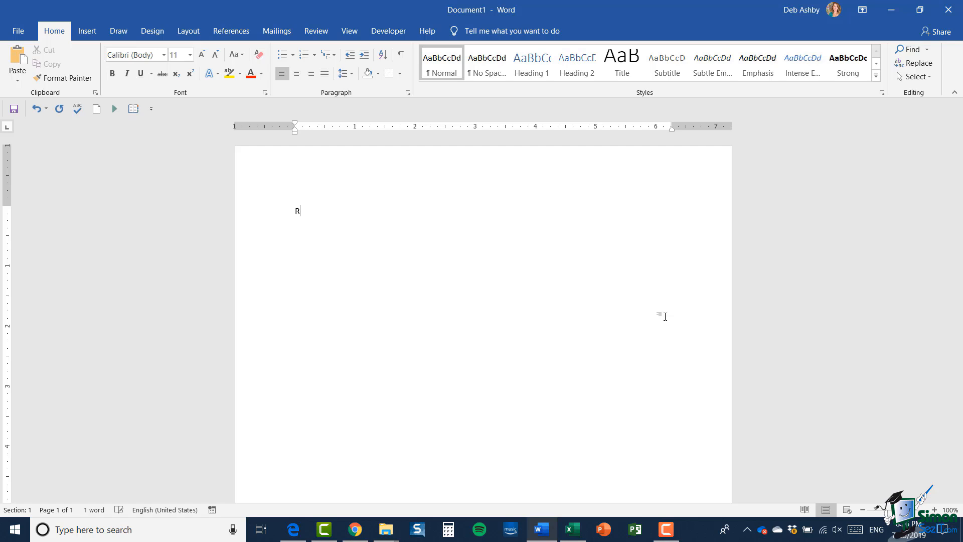
type("s is my ")
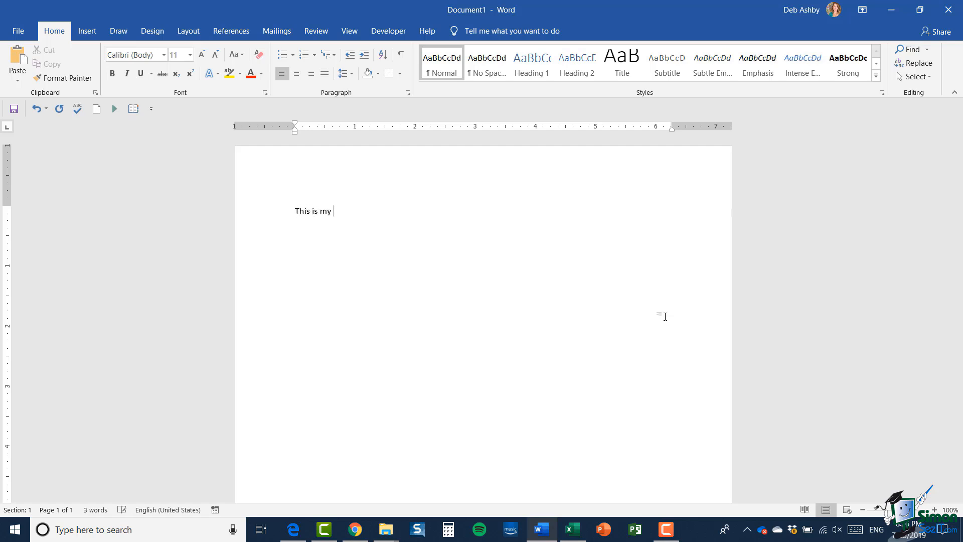
type("first document")
key("Return")
type("T")
key("BackSpace")
type("This is how line breaks works")
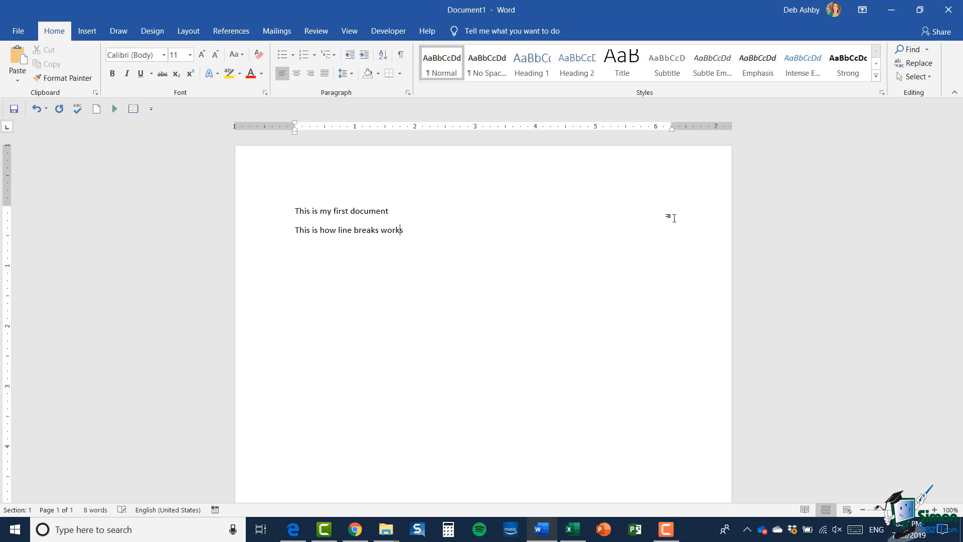
key("BackSpace")
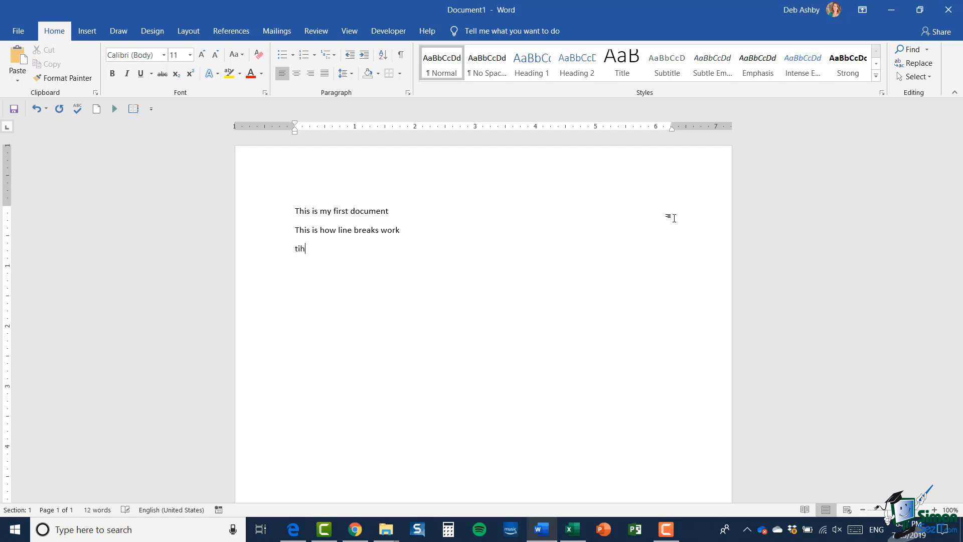
type("his is how")
key("BackSpace")
key("BackSpace")
key("BackSpace")
key("BackSpace")
key("BackSpace")
key("BackSpace")
key("BackSpace")
key("BackSpace")
key("BackSpace")
key("BackSpace")
key("BackSpace")
left_click(366, 233)
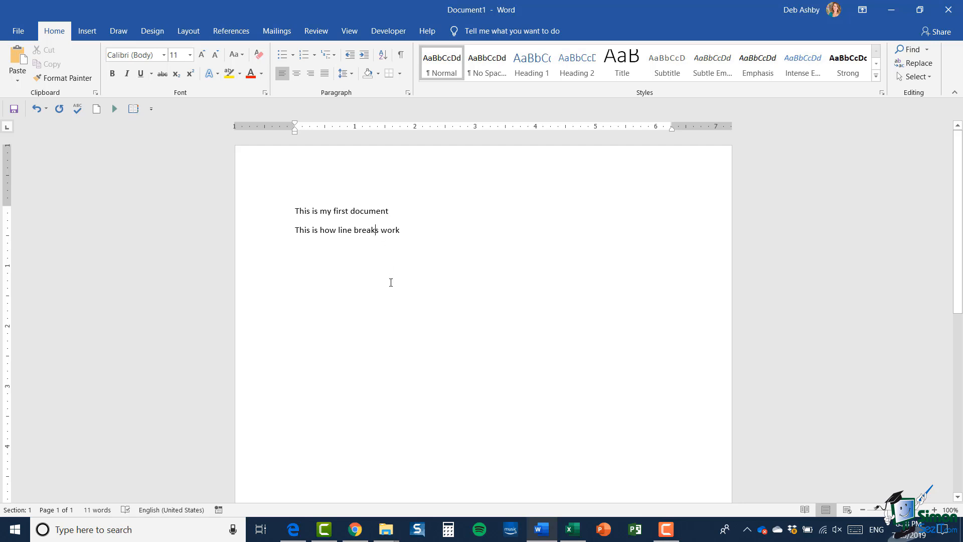
type("e")
left_click(417, 233)
right_click(364, 231)
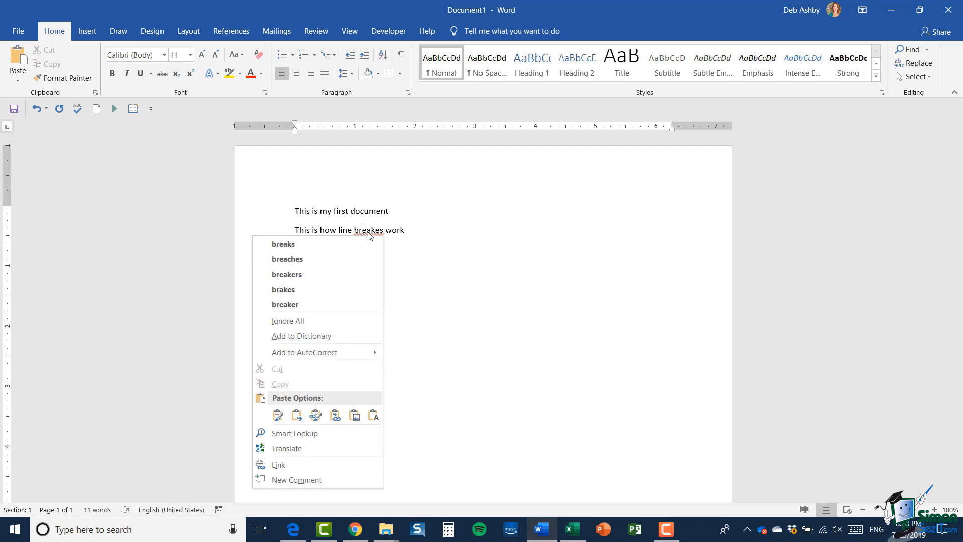
left_click(291, 245)
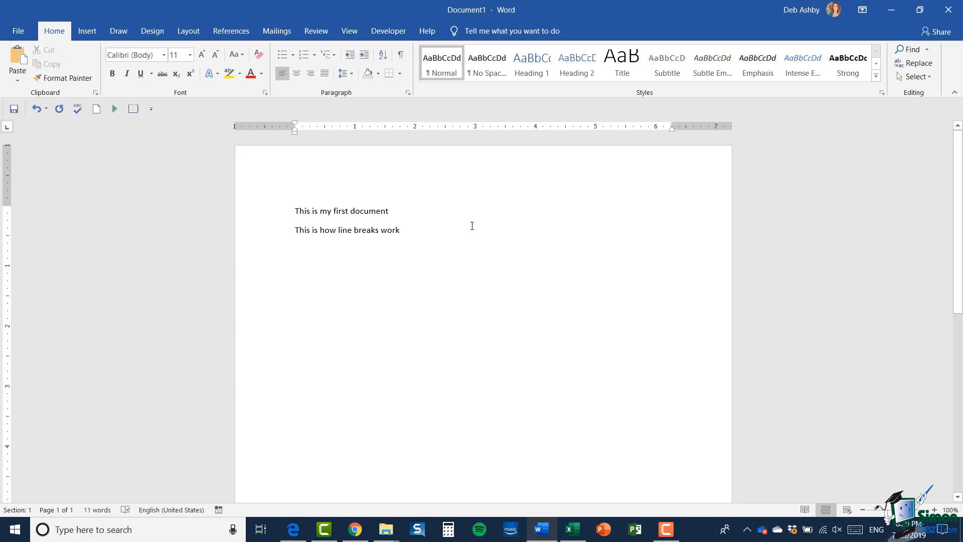
- Add a comma after 'how' and remove the extra space following it
type(",")
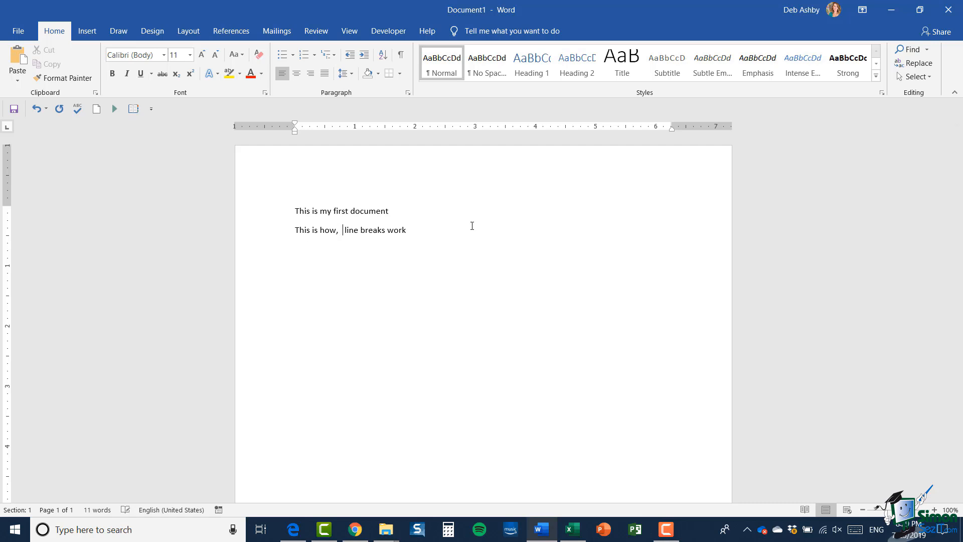
left_click(423, 229)
left_click(407, 211)
right_click(331, 234)
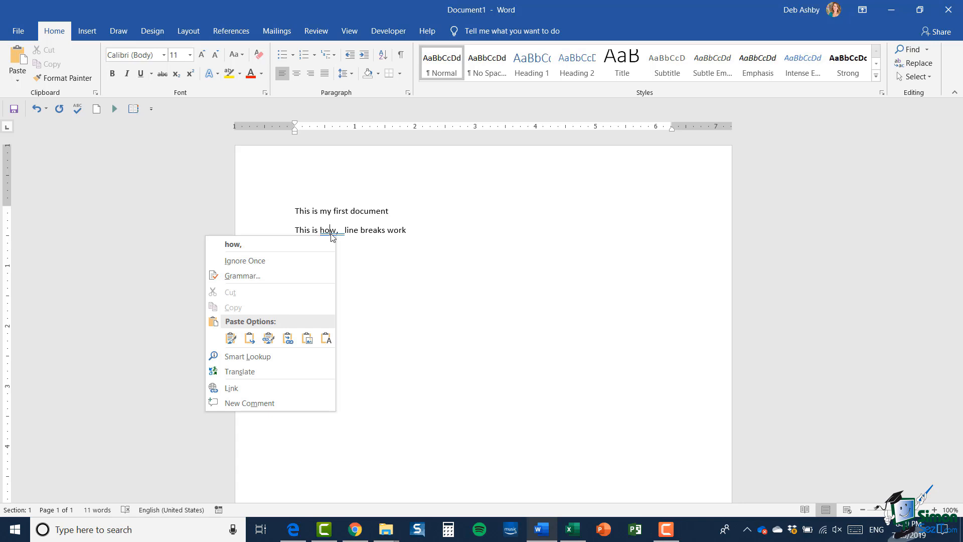
left_click(269, 247)
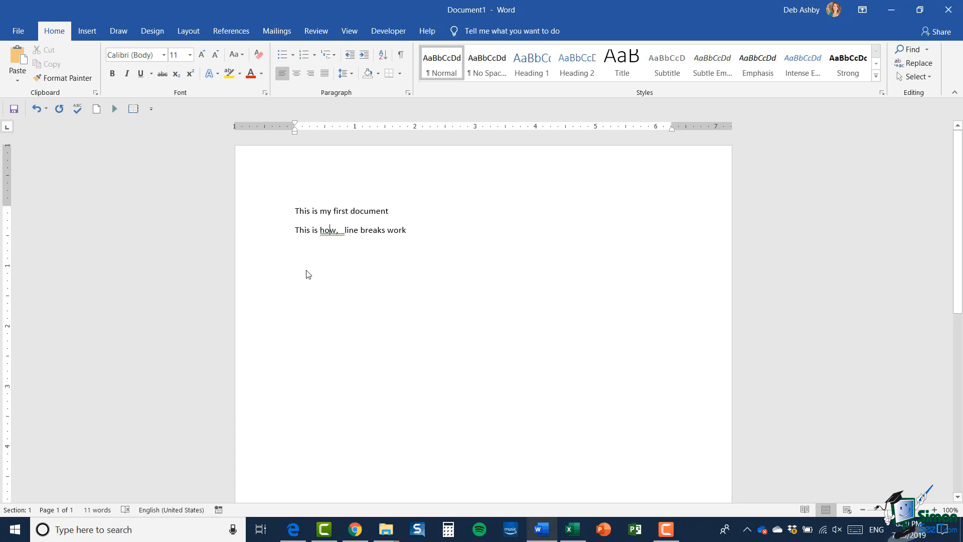
key("BackSpace")
- Change 'breaks' to the misspelling 'breakes' on the second line
left_click(377, 230)
type("e")
left_click(434, 236)
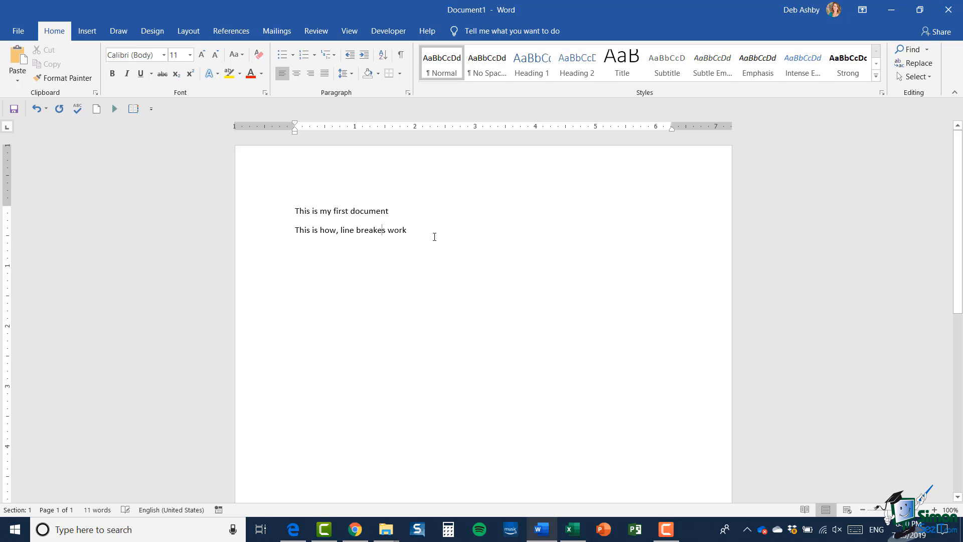
- Correct 'breakes' to 'breaks' using the spelling suggestion
right_click(373, 230)
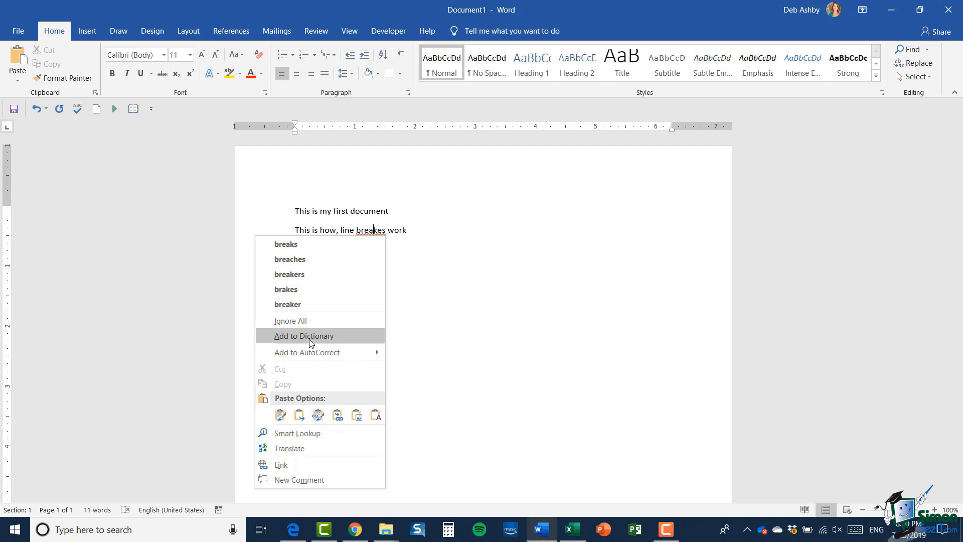
left_click(286, 243)
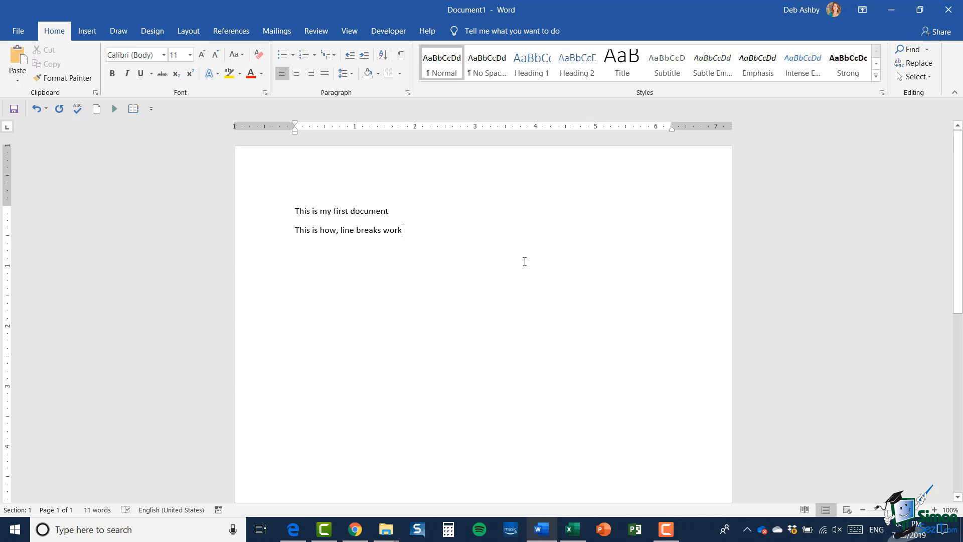
- Create a second blank document, Document2, from File > New
left_click(15, 32)
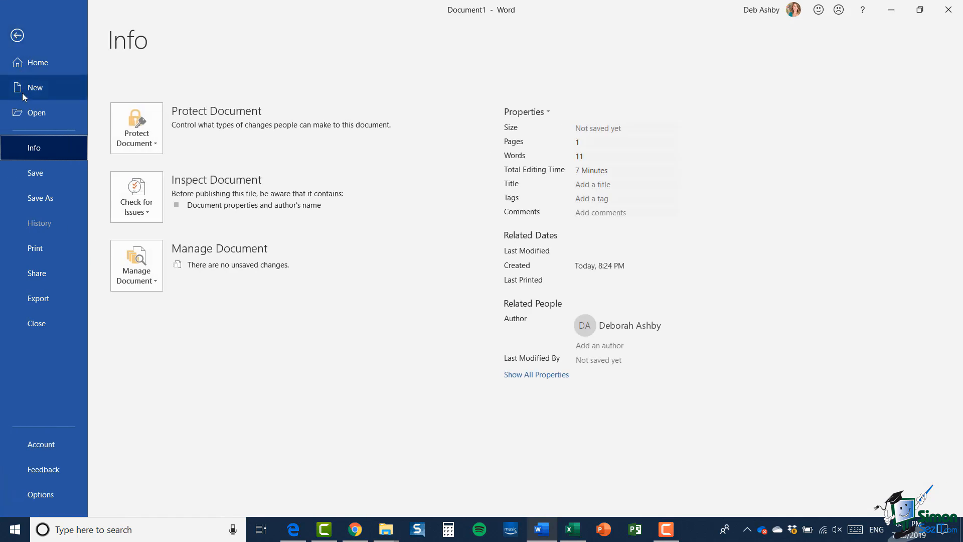
left_click(23, 93)
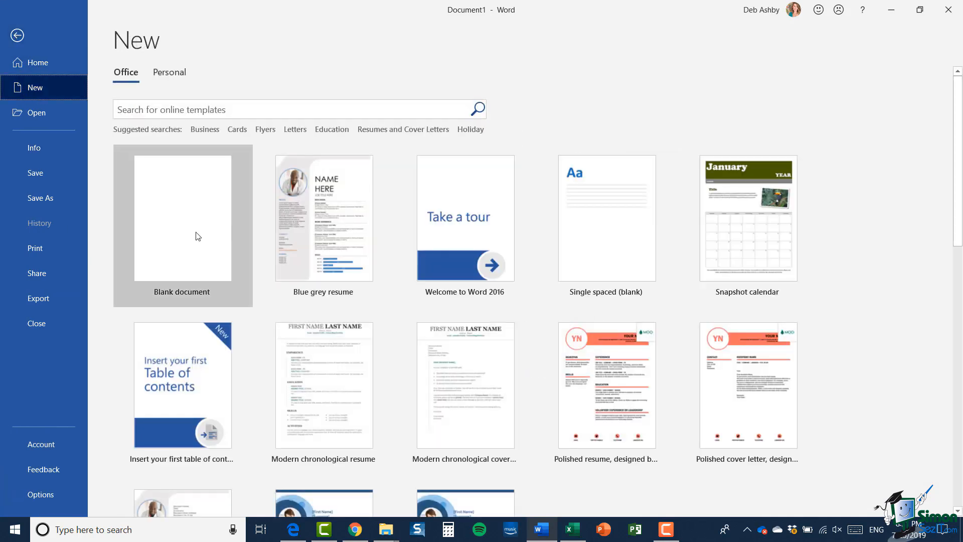
left_click(215, 240)
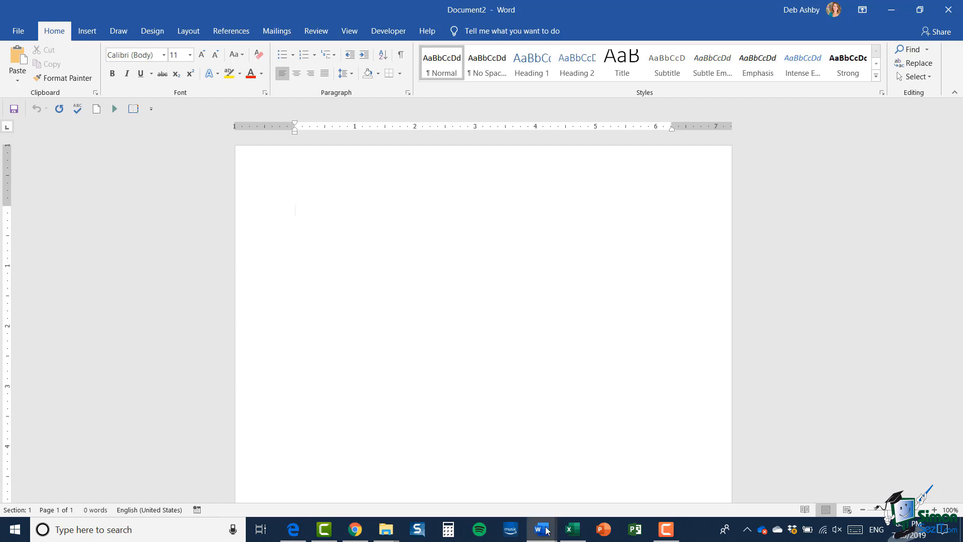
mouse_move(546, 529)
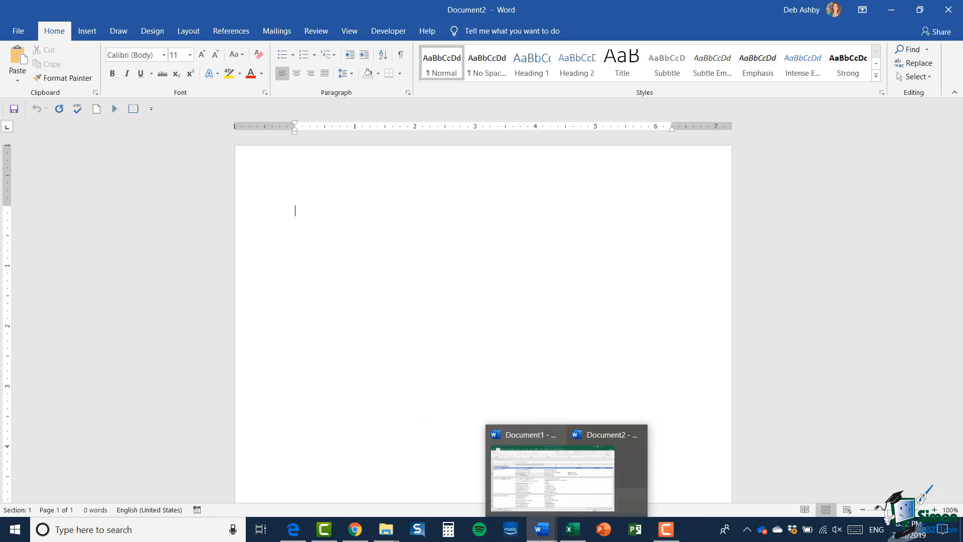
mouse_move(467, 478)
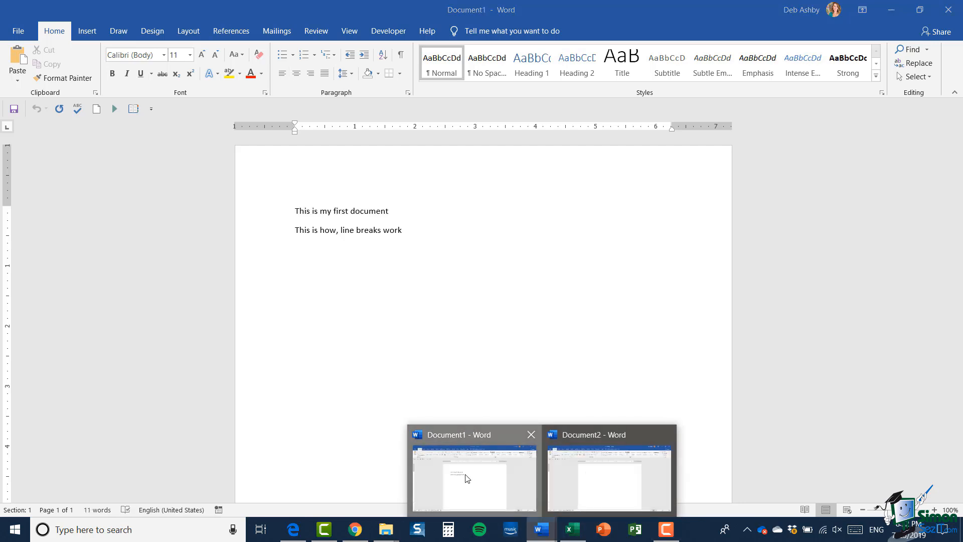
left_click(467, 478)
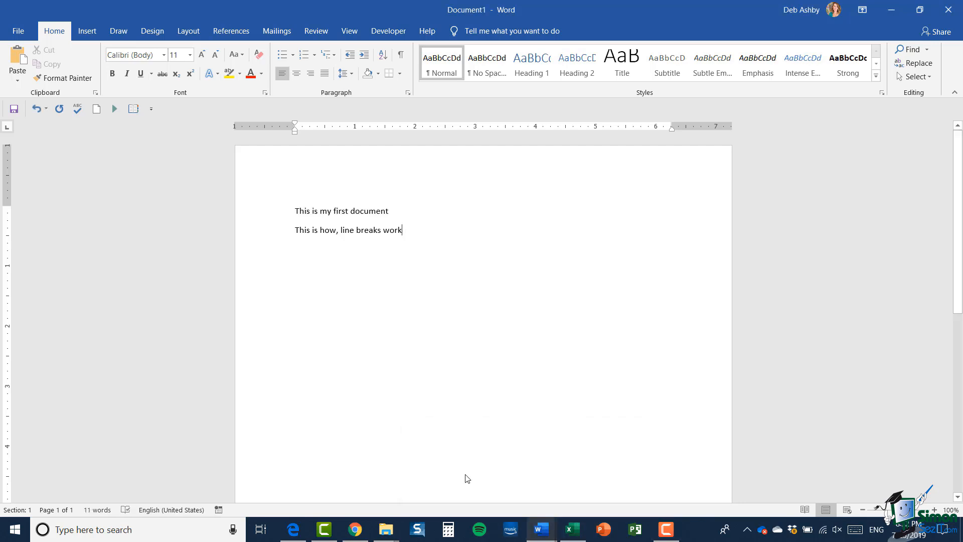
left_click(352, 32)
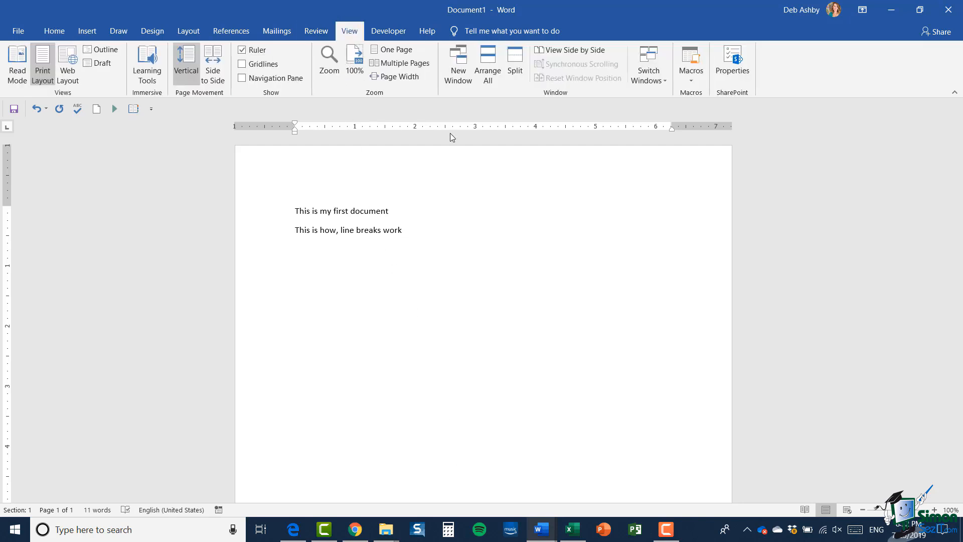
left_click(659, 82)
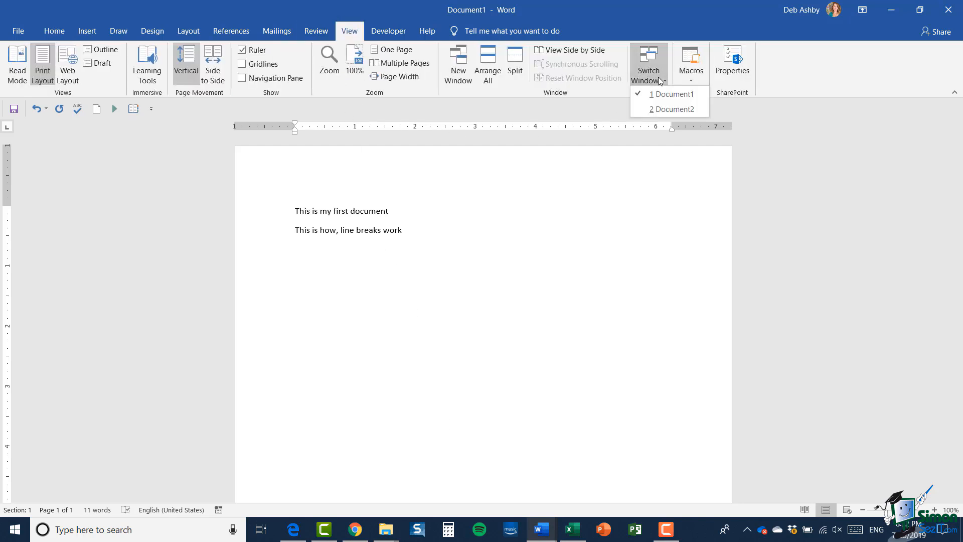
left_click(660, 110)
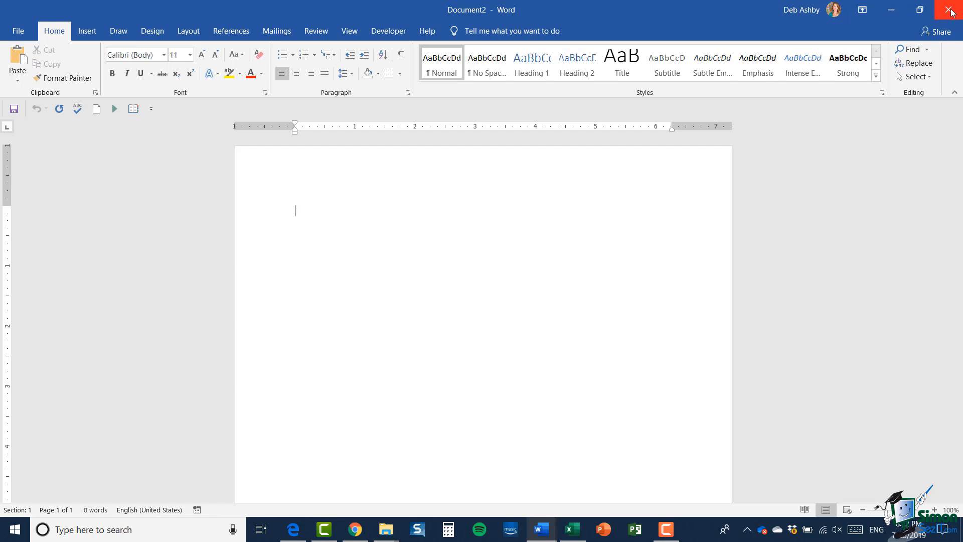
- Close Document2 from the File Backstage view
left_click(19, 31)
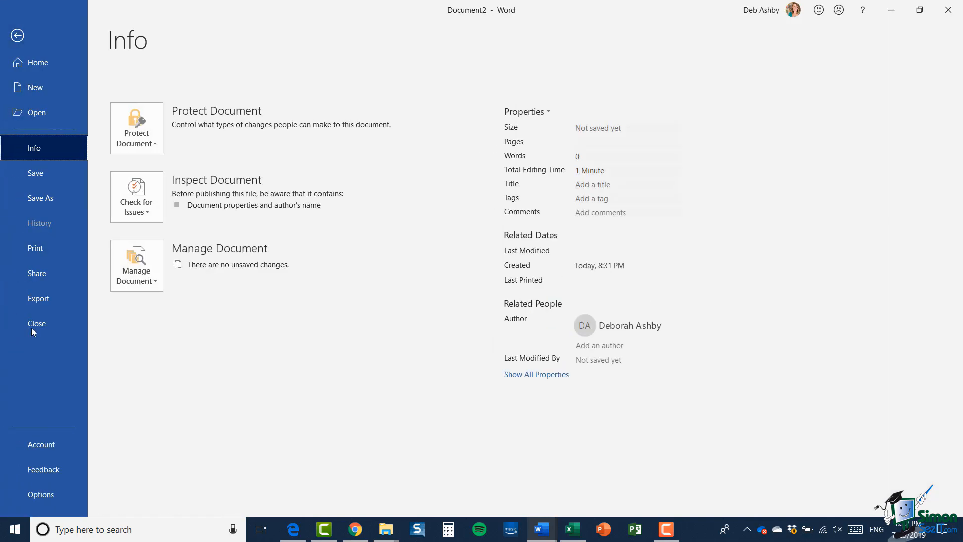
left_click(34, 325)
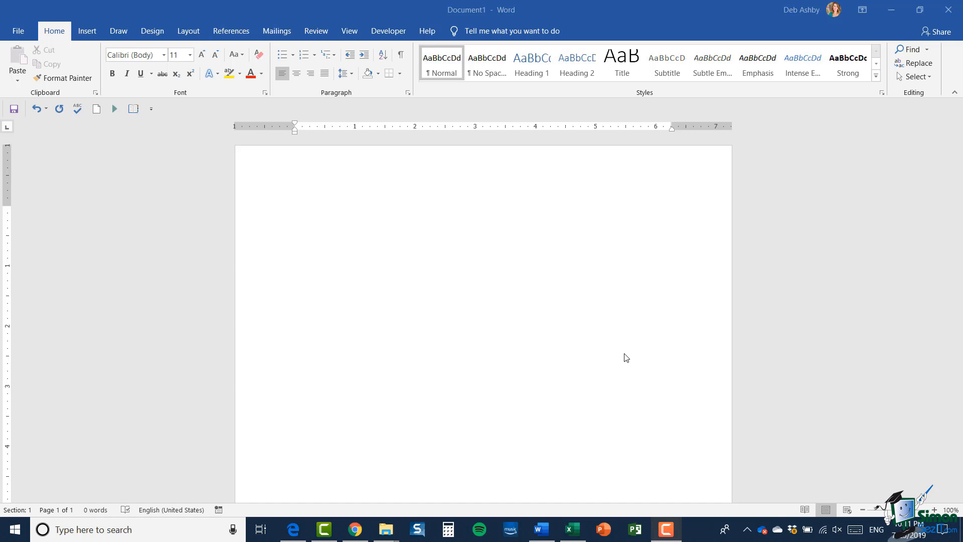
- Insert the date July 25, 2019 on the first line using AutoComplete
left_click(304, 219)
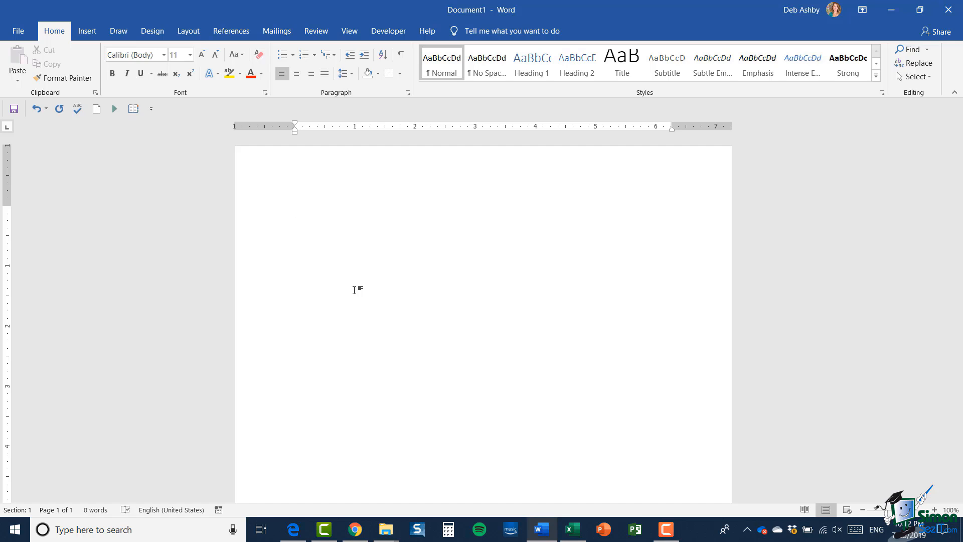
type("July 2")
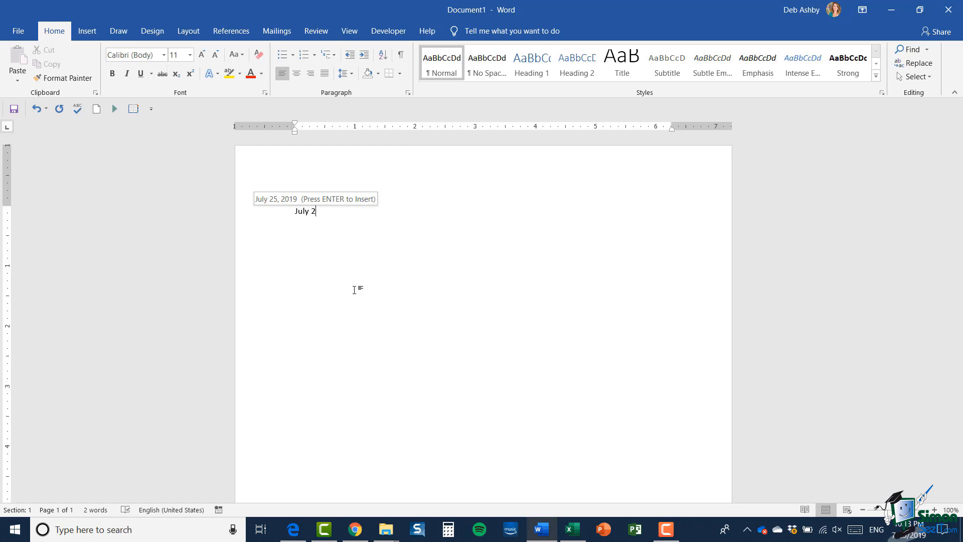
key("Return")
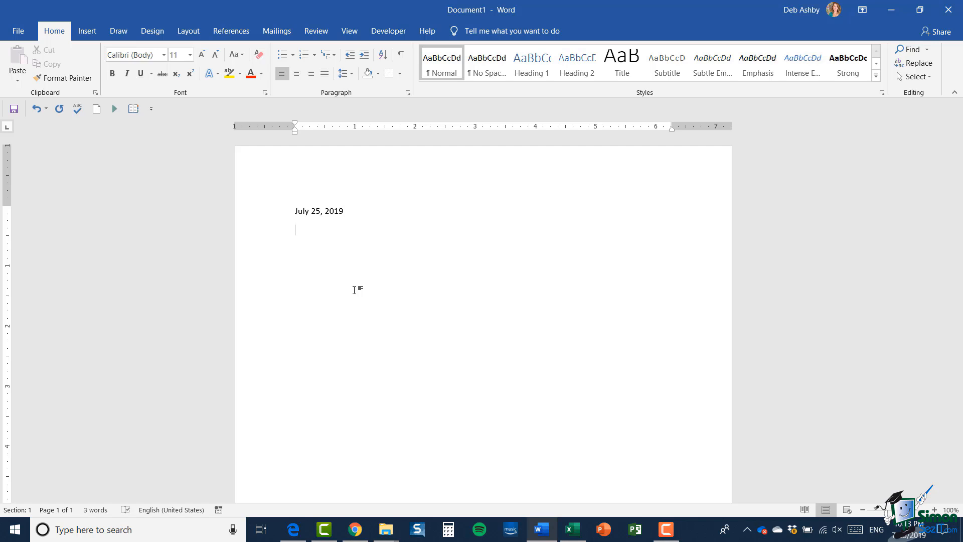
- Add To: and From: lines with the recipient's and sender's names, then begin the body about the order
type("To:")
type("AAdam")
key("BackSpace")
key("BackSpace")
key("BackSpace")
key("BackSpace")
type("dam ")
type("From")
type("Deborah")
type("Call M")
type("r Jones")
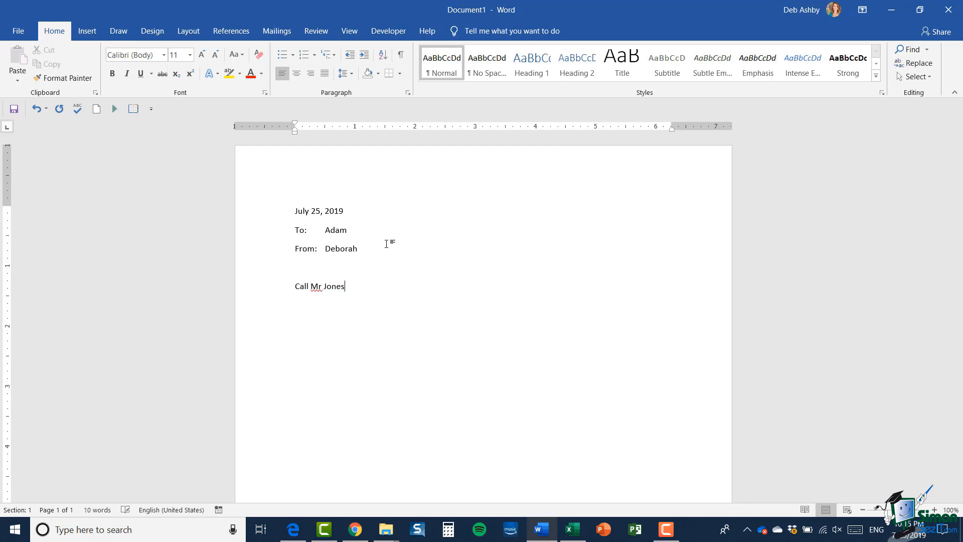
type(" to check your order. The item you wwant")
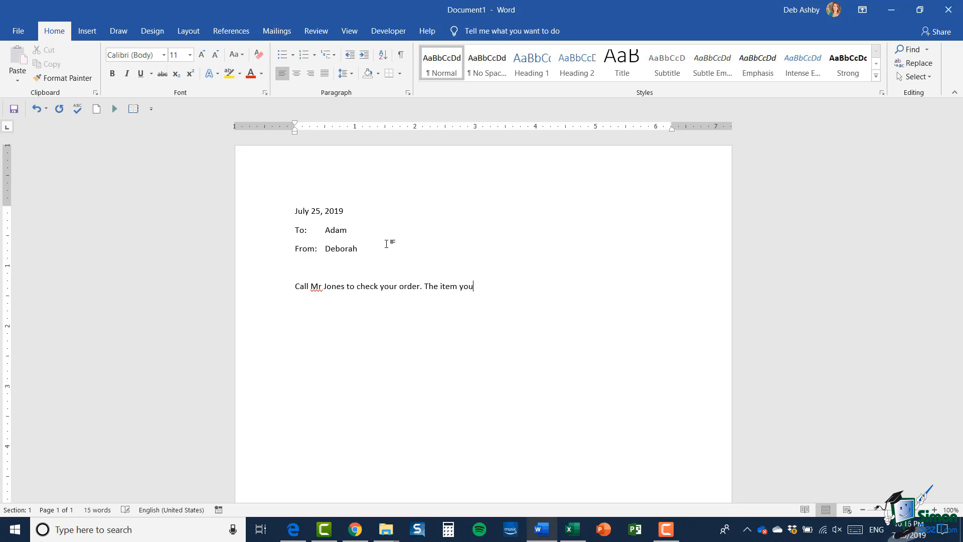
- Finish the body: the item is out of stock and unavailable to order until next week
key("BackSpace")
key("BackSpace")
key("BackSpace")
key("BackSpace")
type("ant is out of s tic")
key("BackSpace")
key("BackSpace")
key("BackSpace")
type("tock and will not be avai")
key("BackSpace")
key("BackSpace")
key("BackSpace")
key("BackSpace")
type("avai")
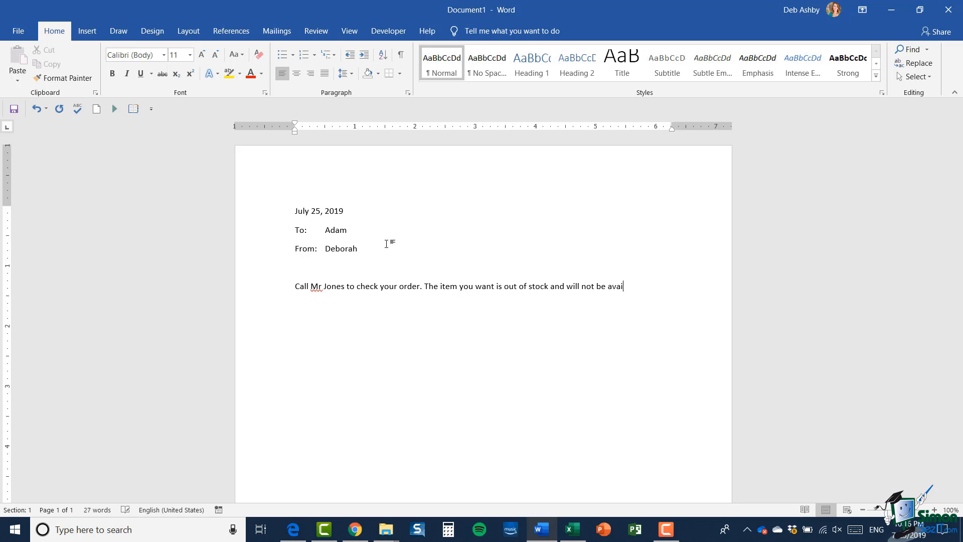
type("lable to order until")
type(" nxt w")
key("BackSpace")
key("BackSpace")
key("BackSpace")
key("BackSpace")
type("ext week.")
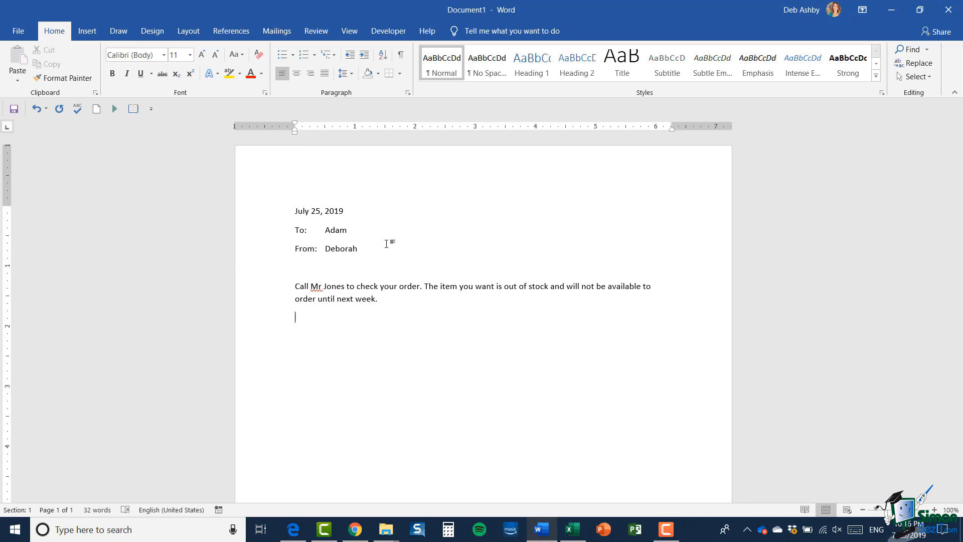
- Change 'Mr' to 'Mr.' and add the line 'If you have any more questions, please call me.'
right_click(313, 289)
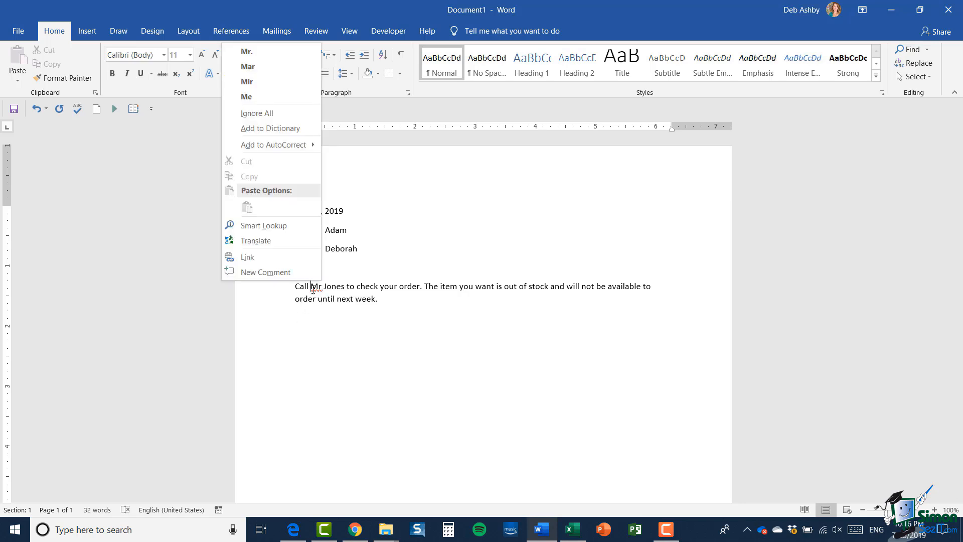
left_click(263, 51)
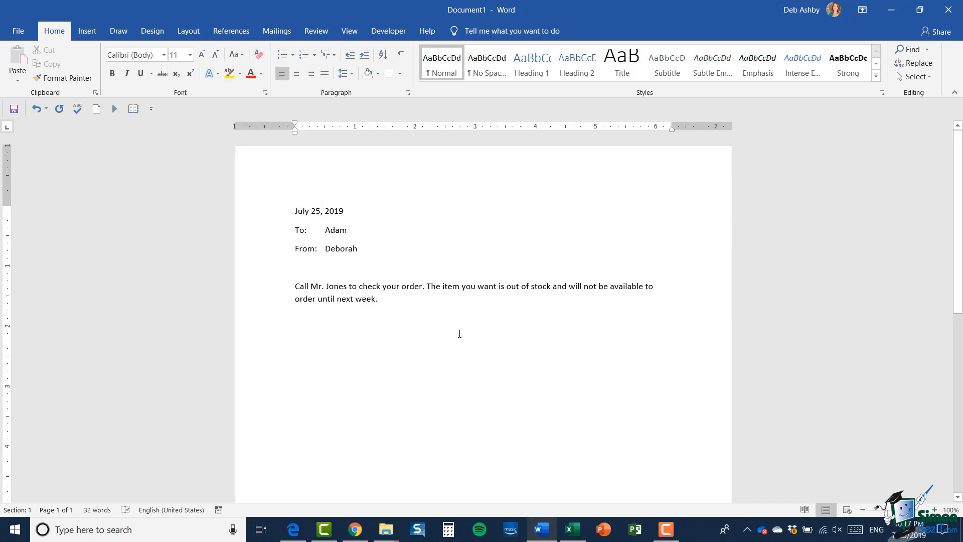
key("Return")
type("If yo")
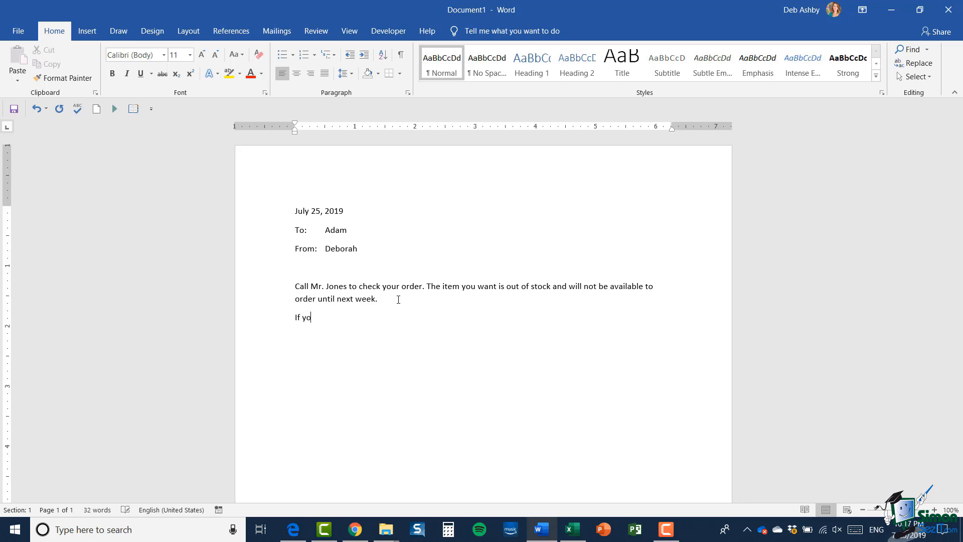
type("u haveany")
key("BackSpace")
key("BackSpace")
key("BackSpace")
type("any more queestion")
key("BackSpace")
key("BackSpace")
key("BackSpace")
key("BackSpace")
key("BackSpace")
key("BackSpace")
type("stions, please call me.")
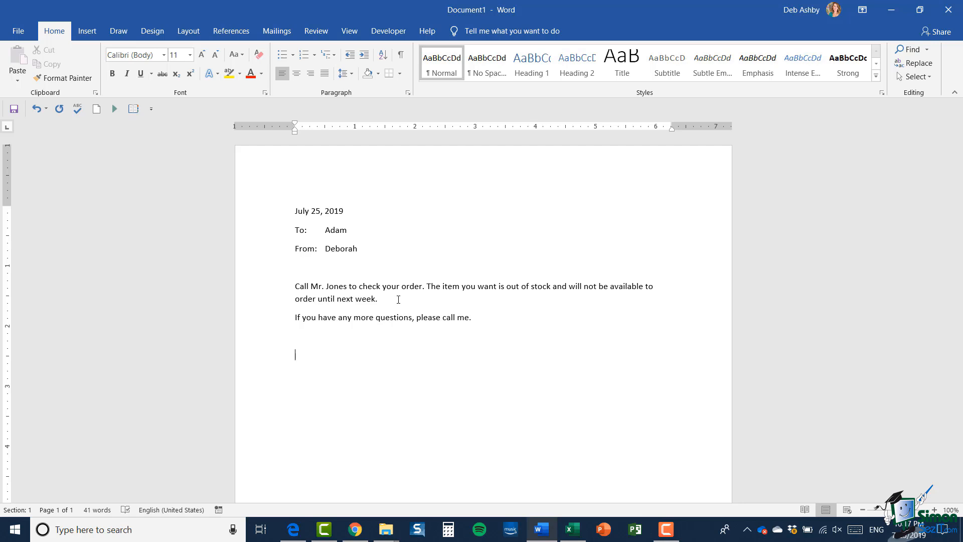
- Add the 'Regards,' sign-off followed by the sender's name
key("Return")
key("Return")
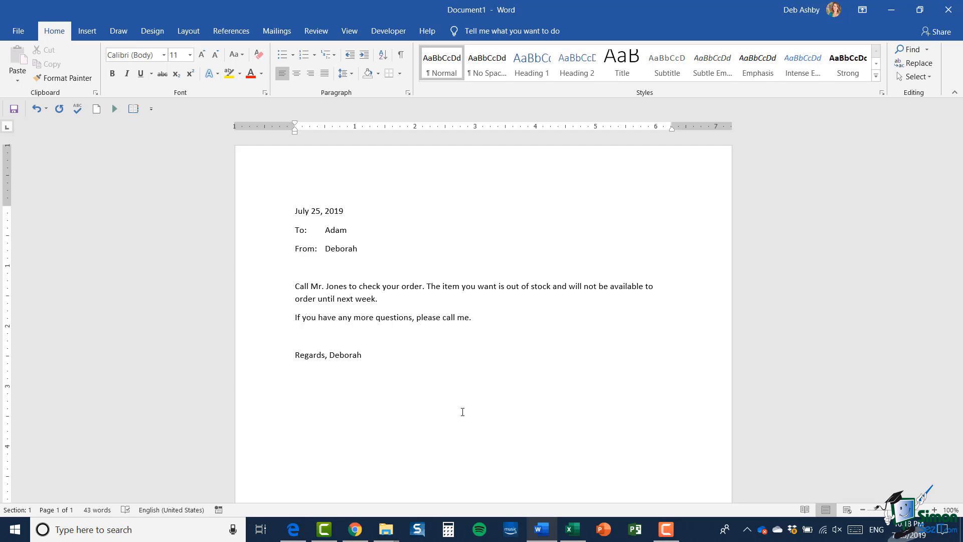
left_click(404, 59)
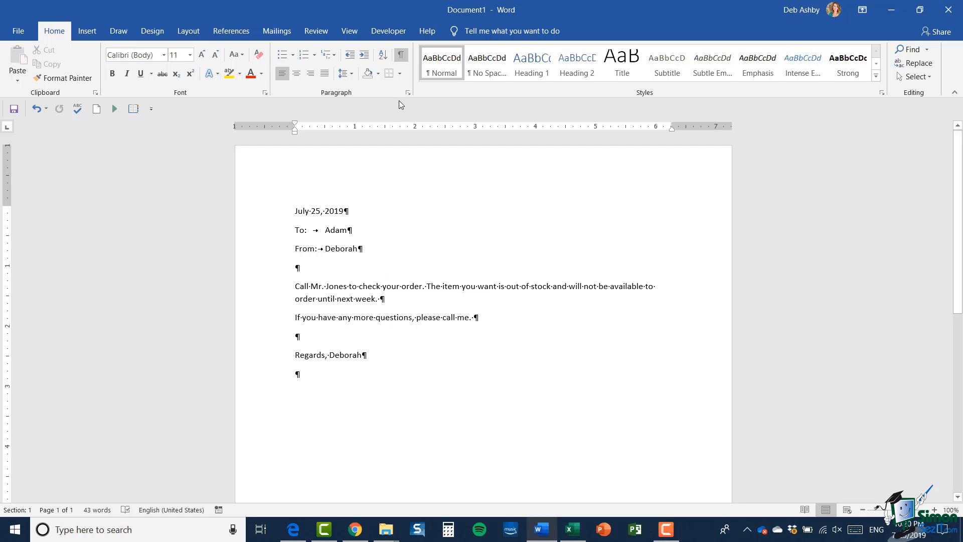
left_click(401, 56)
left_click(350, 286)
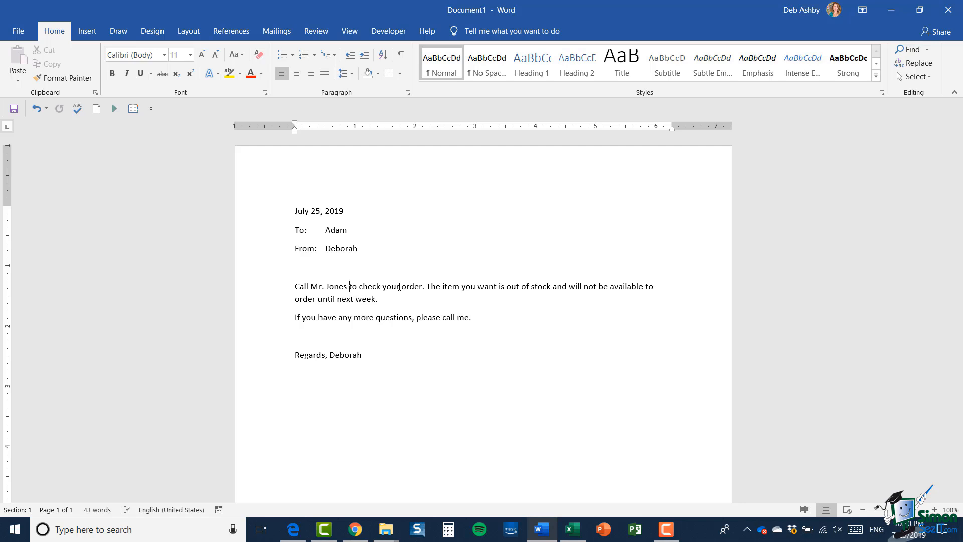
key("ctrl+a")
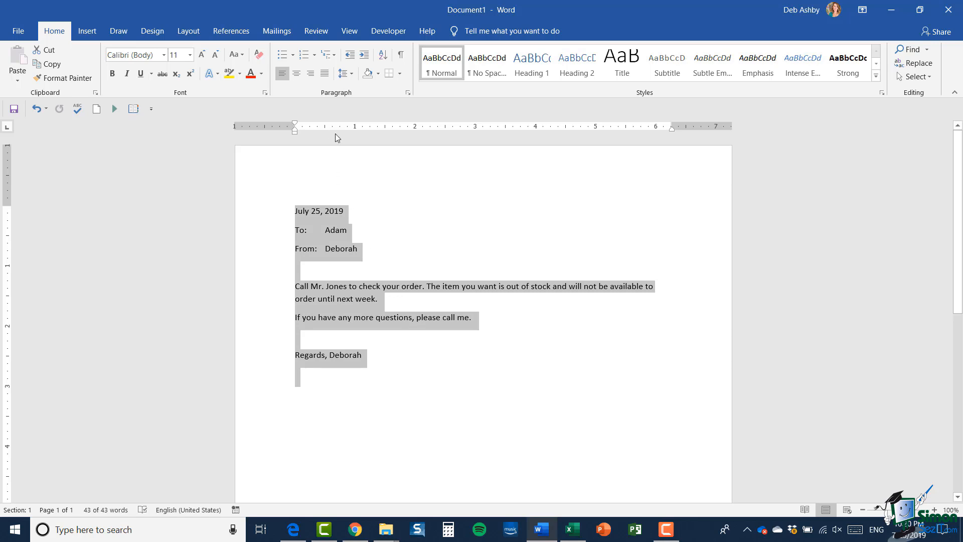
left_click(354, 76)
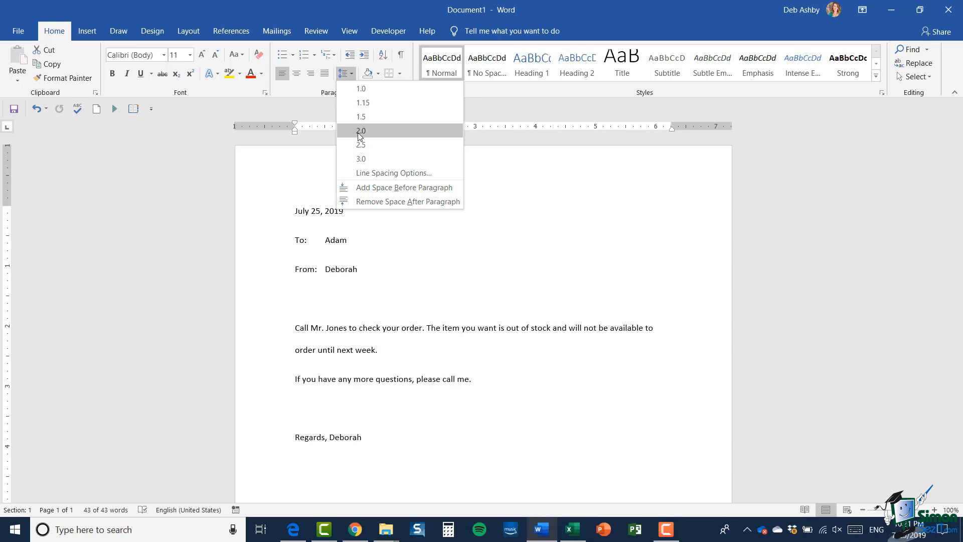
left_click(576, 195)
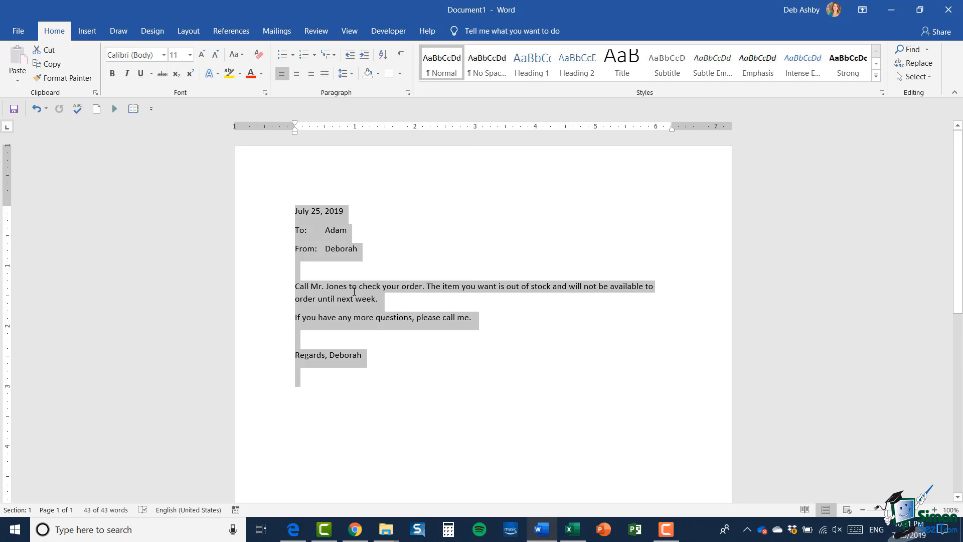
left_click(354, 291)
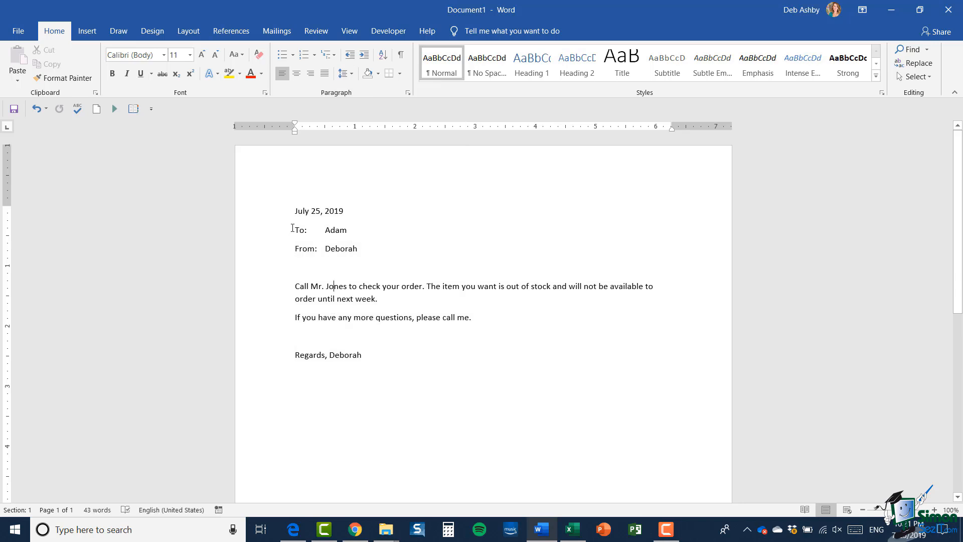
left_click_drag(293, 228, 365, 247)
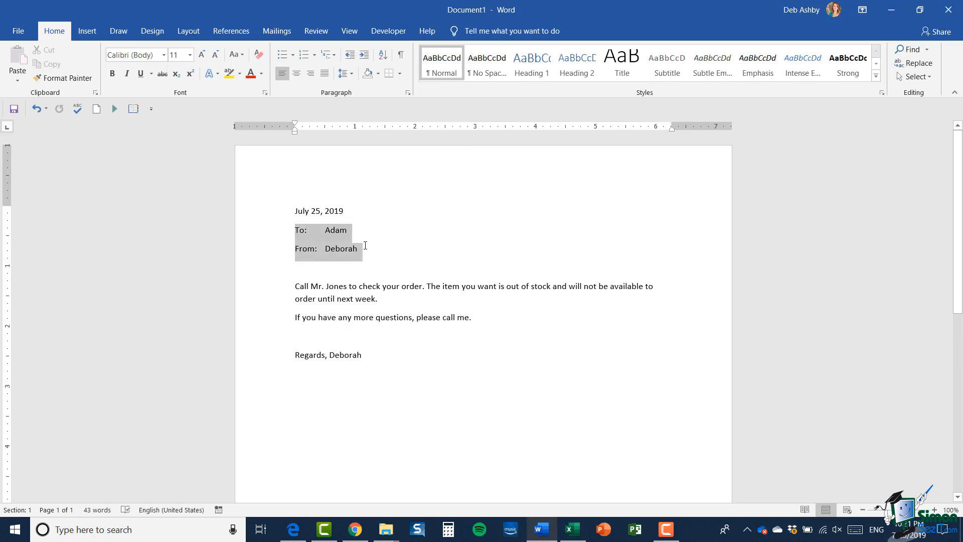
- Set Spacing After to 0 pt for the selected To and From lines in Line Spacing Options
left_click(348, 74)
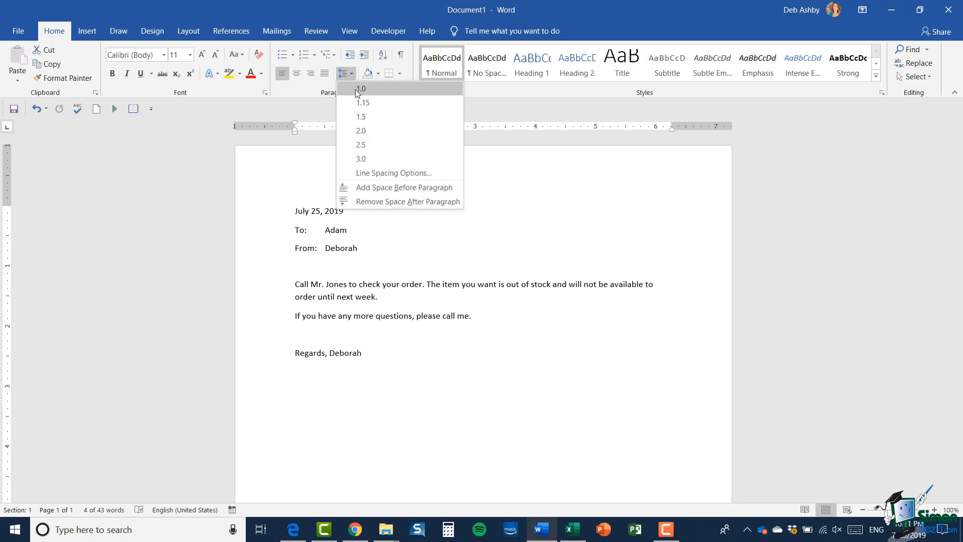
left_click(381, 174)
left_click_drag(412, 149, 543, 114)
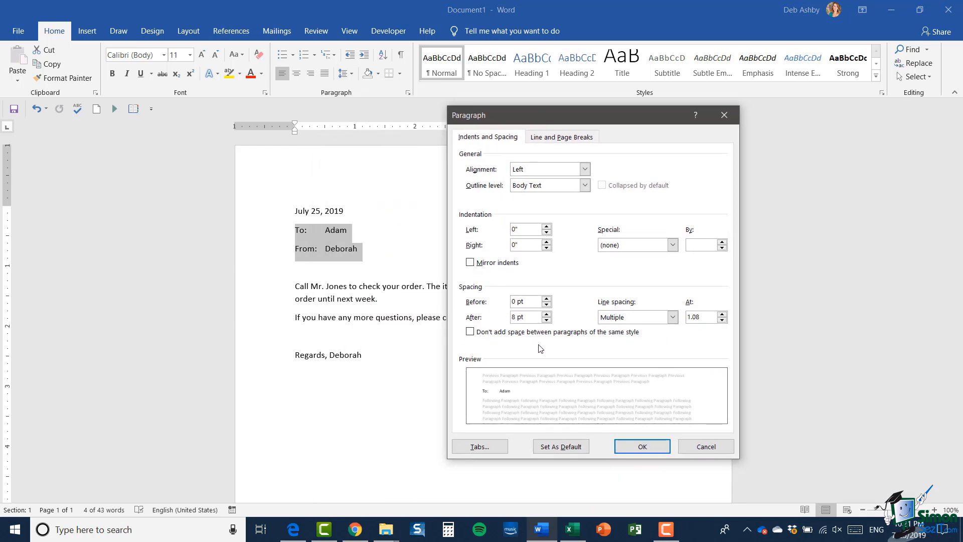
left_click(546, 315)
left_click(547, 321)
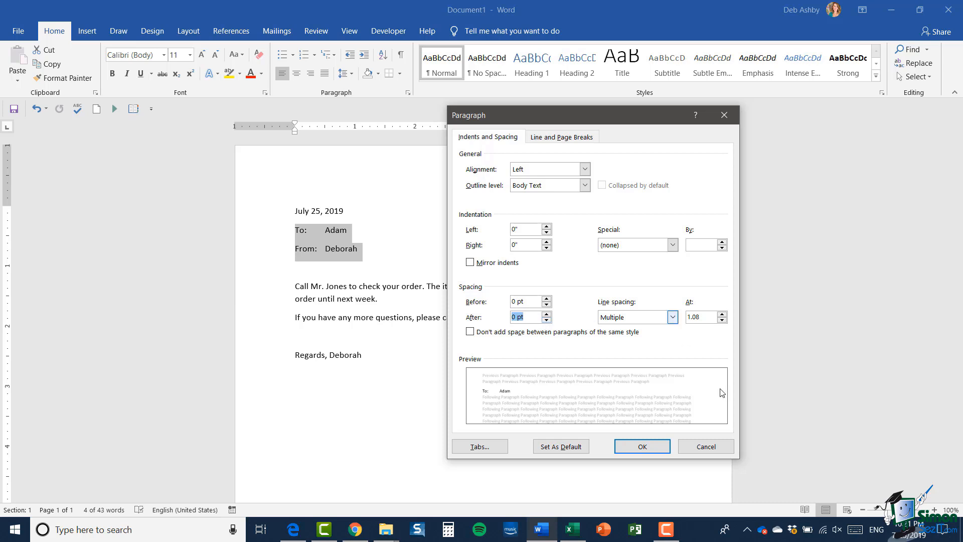
left_click(645, 447)
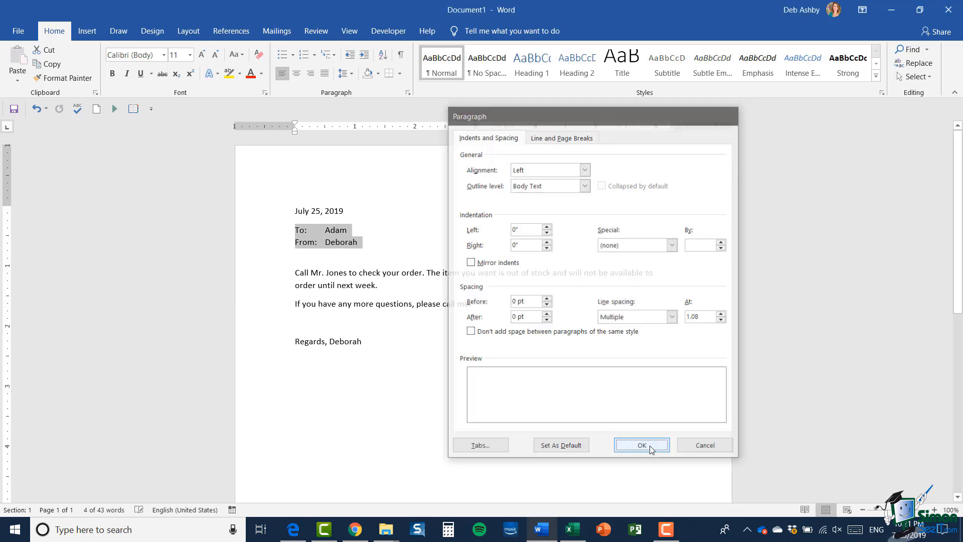
left_click(361, 243)
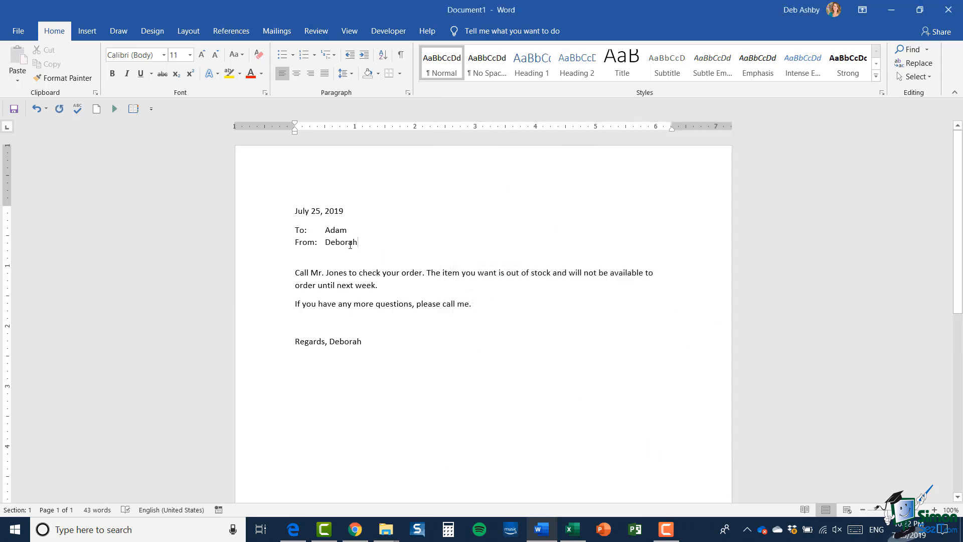
left_click(345, 74)
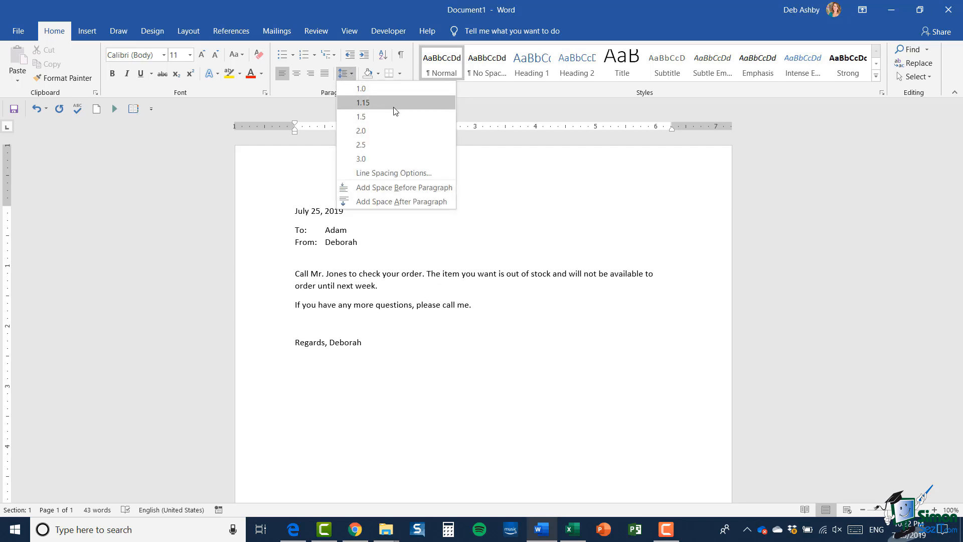
left_click(342, 278)
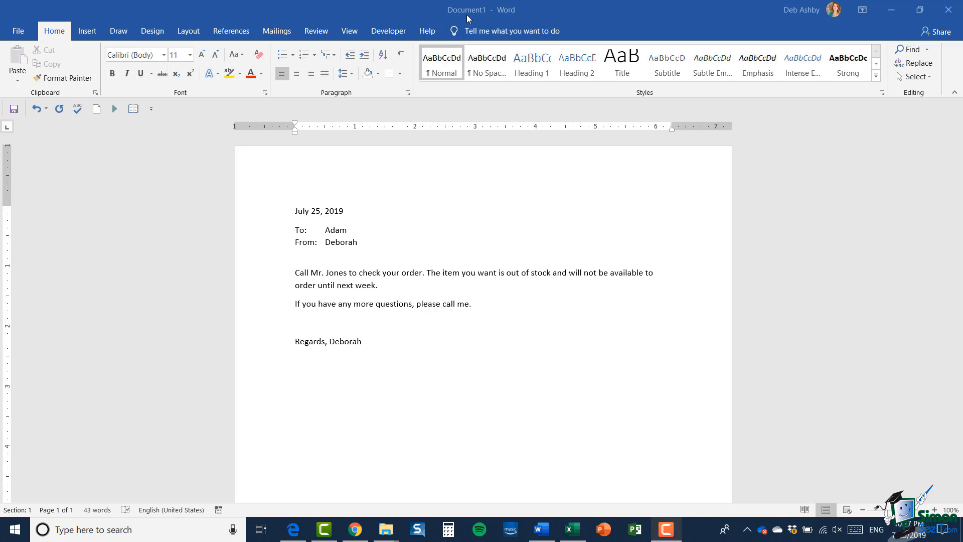
left_click(553, 11)
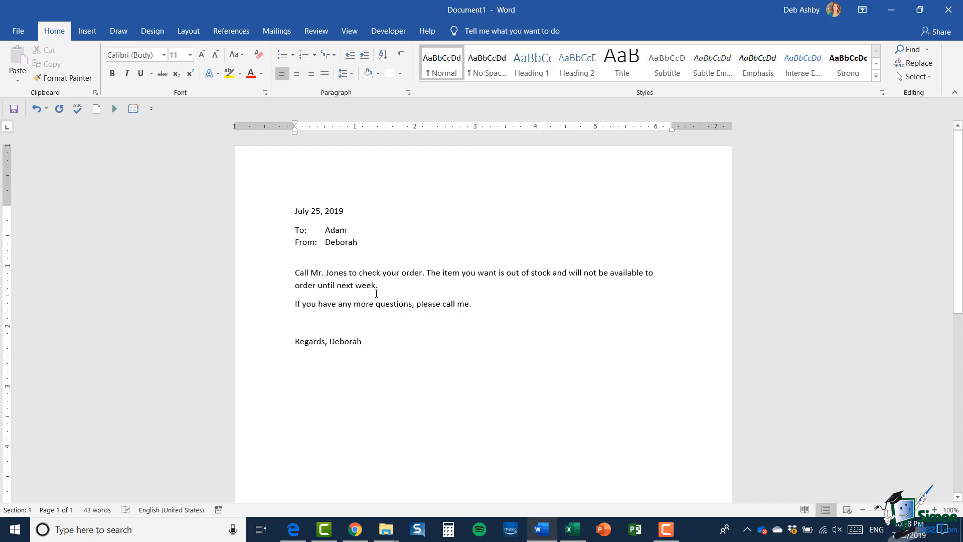
- Start saving Document1, back out, then show its Info page reporting it as not saved
left_click(14, 110)
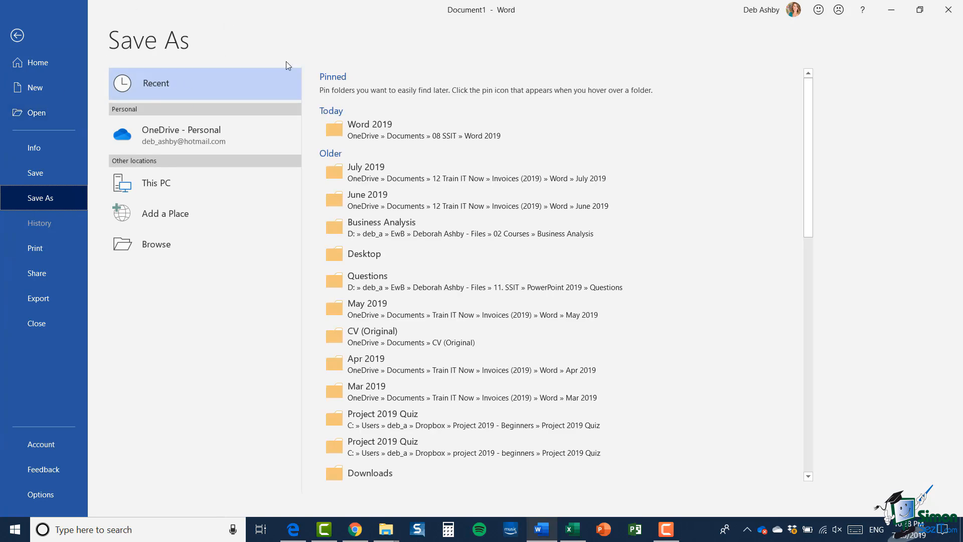
left_click(18, 36)
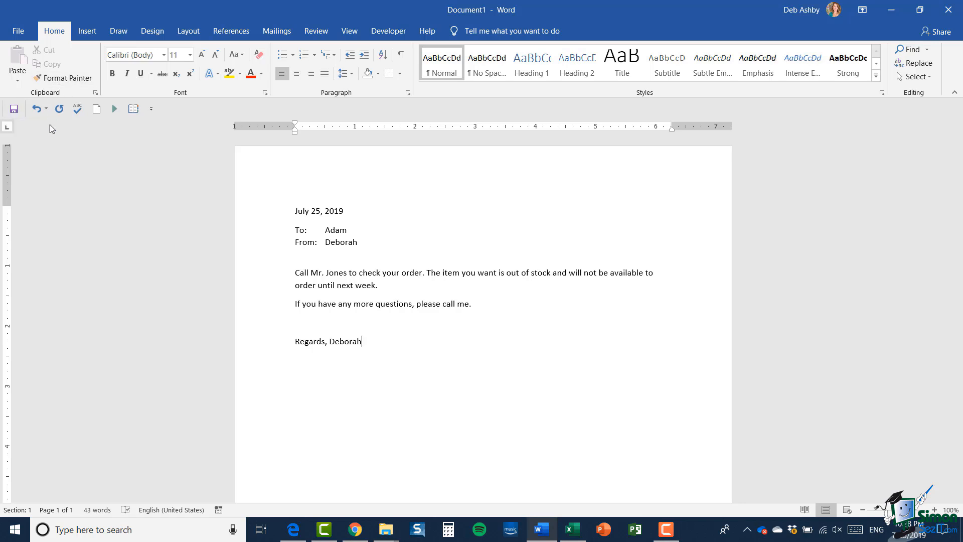
left_click(22, 32)
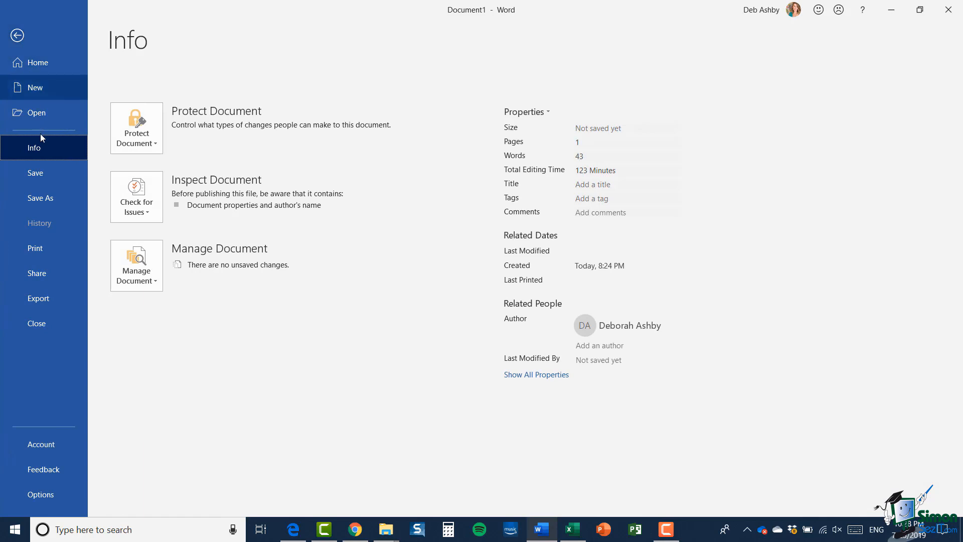
- Switch Backstage to the Save As page listing OneDrive and recent folders
left_click(49, 200)
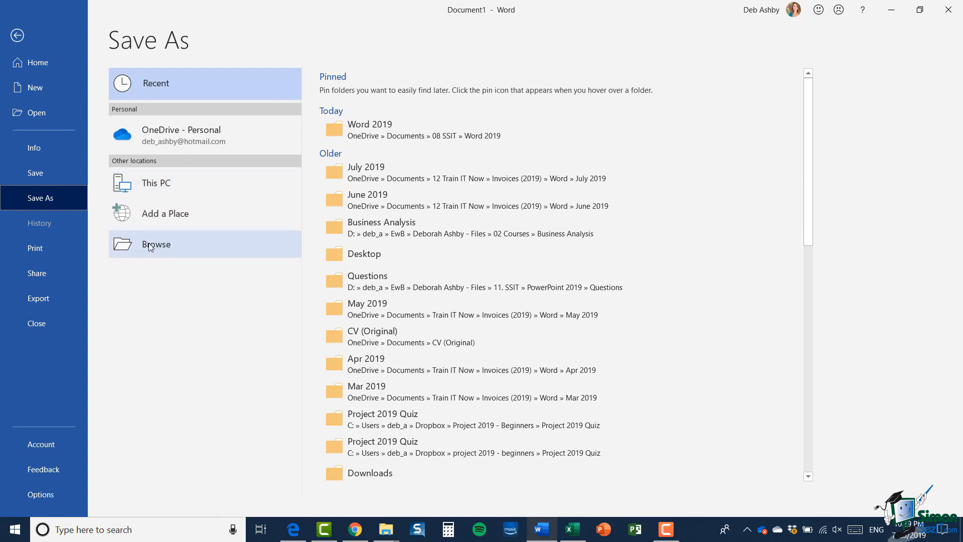
- Browse to OneDrive Documents > 08 SSIT > Word Documents as the save folder
left_click(180, 247)
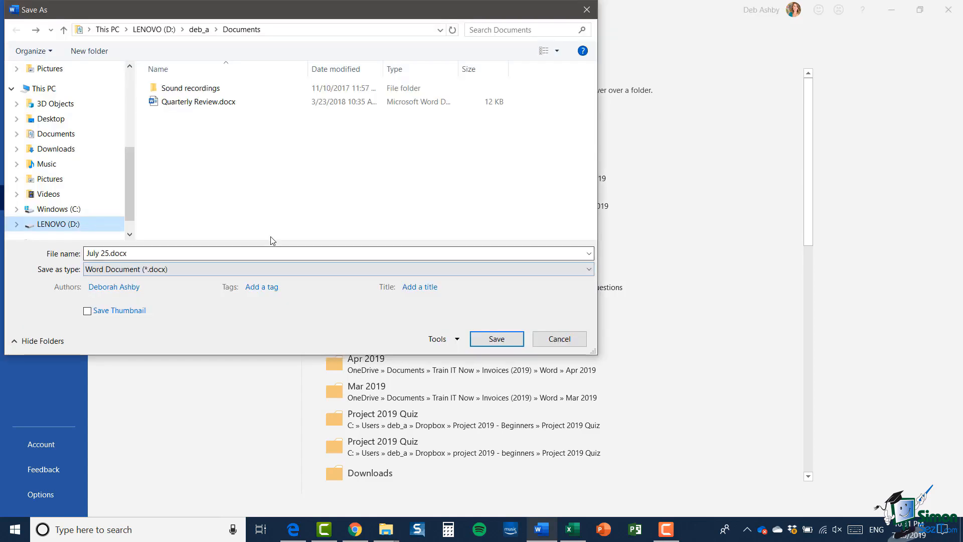
left_click_drag(129, 196, 129, 146)
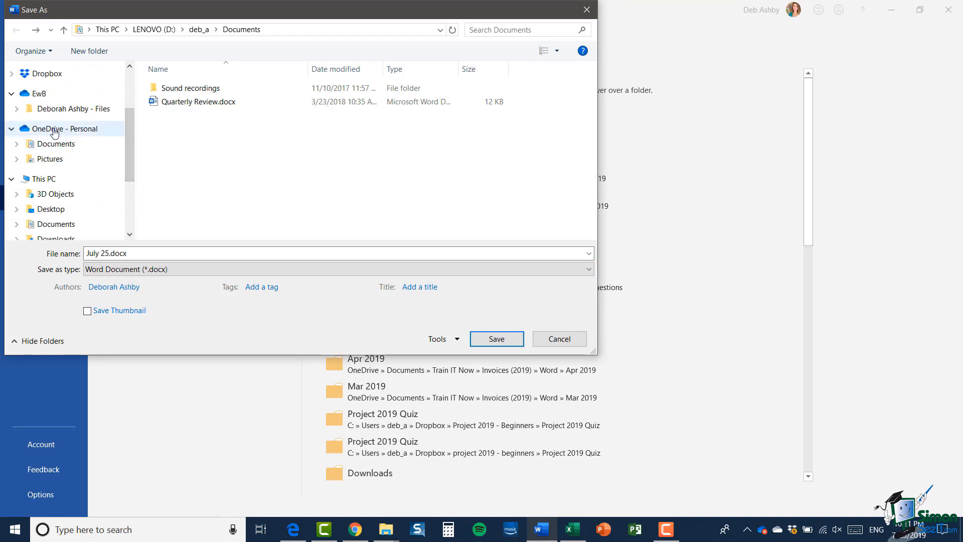
left_click(53, 146)
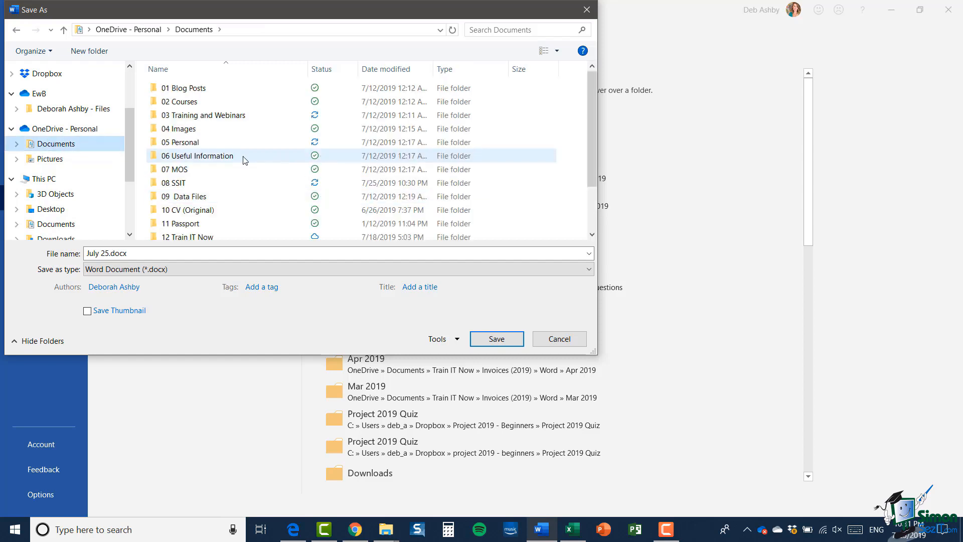
left_click(183, 183)
double_click(192, 116)
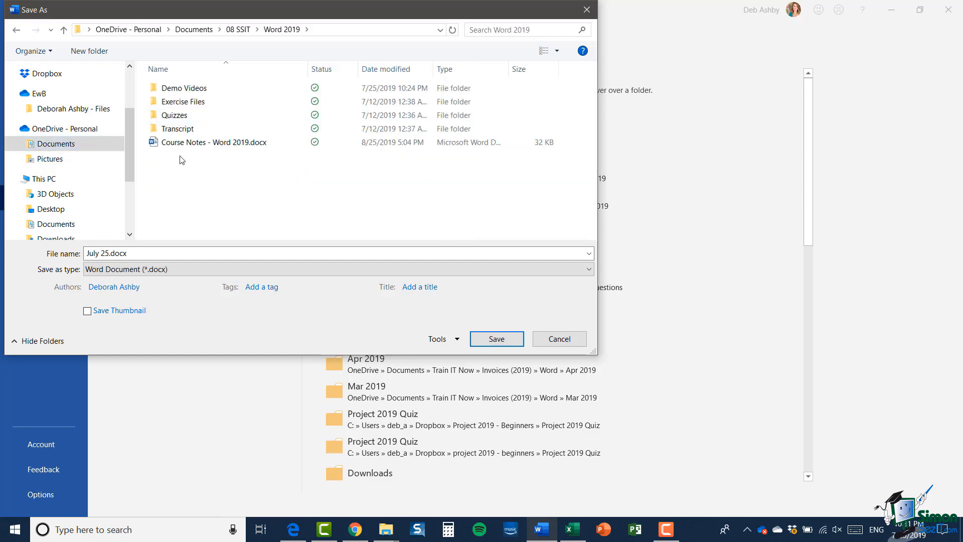
key("BackSpace")
double_click(187, 130)
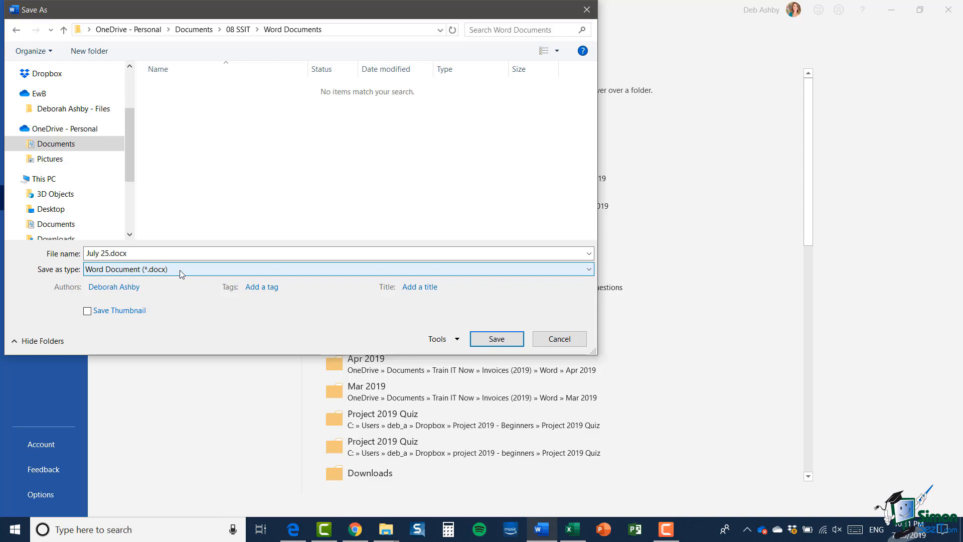
- Replace the proposed file name July 25.docx with 'My First Letter'
left_click_drag(133, 254, 79, 253)
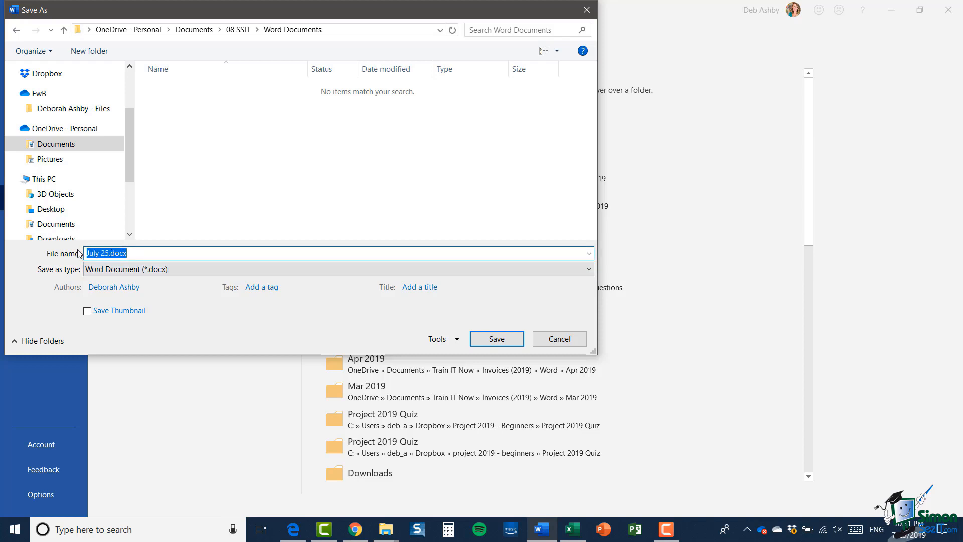
type("My Fieesr")
key("BackSpace")
key("BackSpace")
key("BackSpace")
key("BackSpace")
key("BackSpace")
type("rst Letter")
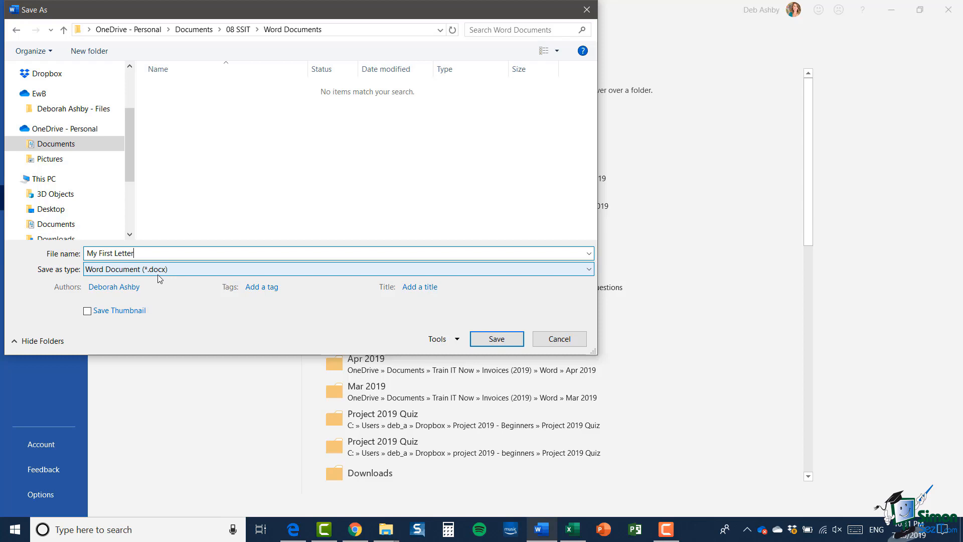
- Keep the Word Document (*.docx) format and save the letter as My First Letter.docx
left_click(590, 271)
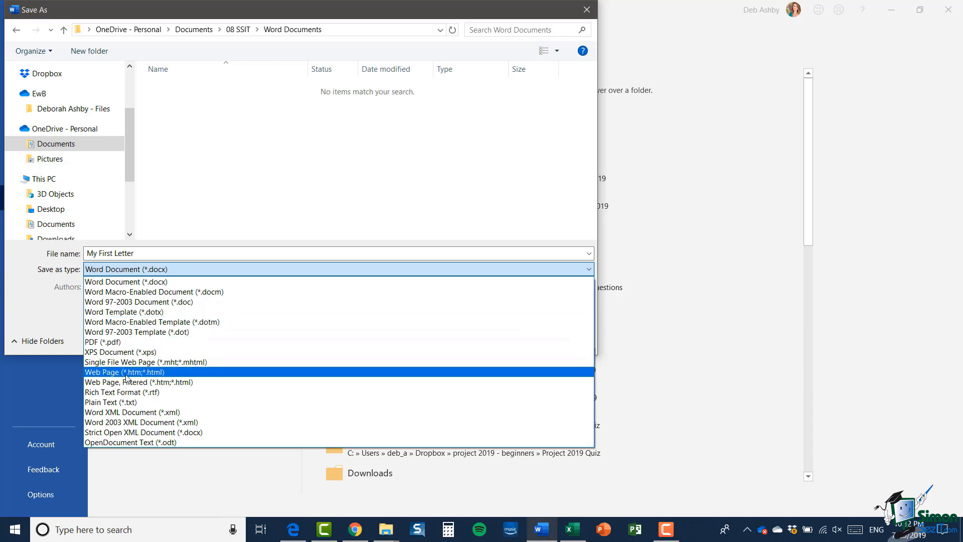
key("Escape")
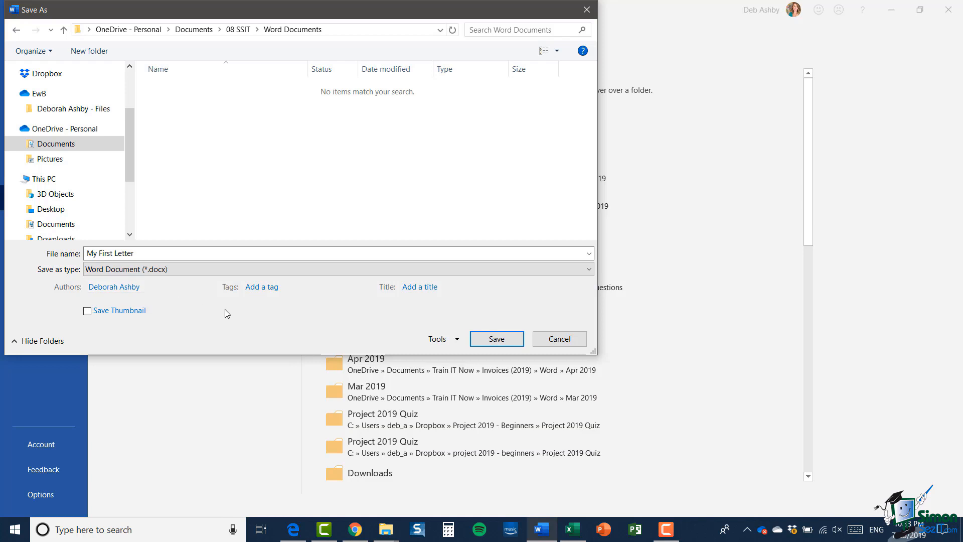
left_click(499, 342)
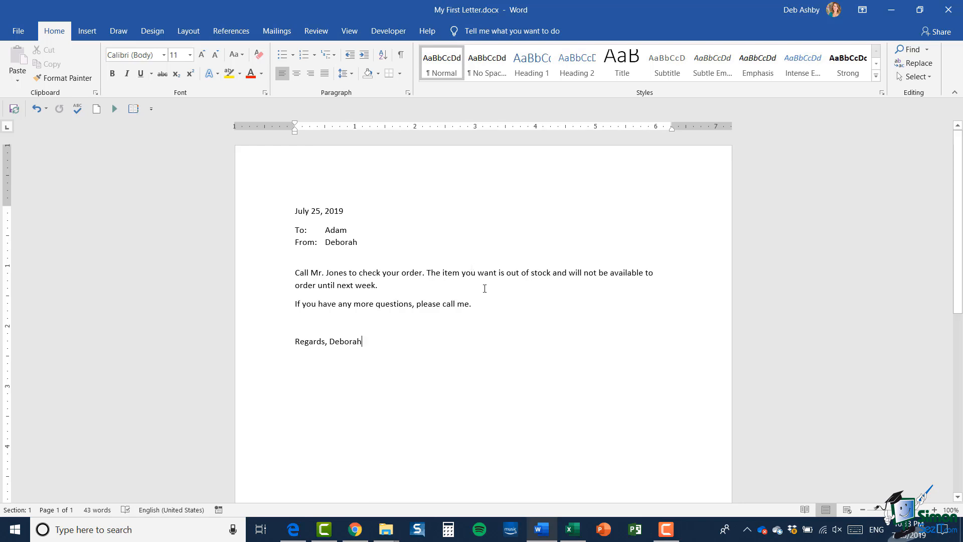
- Add the sender's surname after the first name in the Regards closing line
left_click(472, 307)
left_click(402, 344)
key("Up")
key("Up")
key("Up")
key("Up")
key("Up")
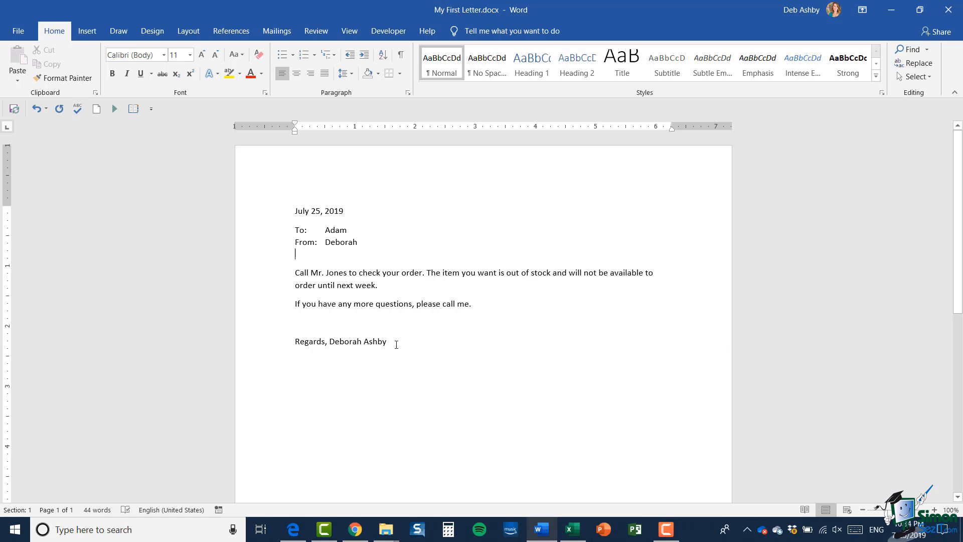
- Save, move the sender's full name onto its own line below 'Regards,', and close the window
left_click(14, 108)
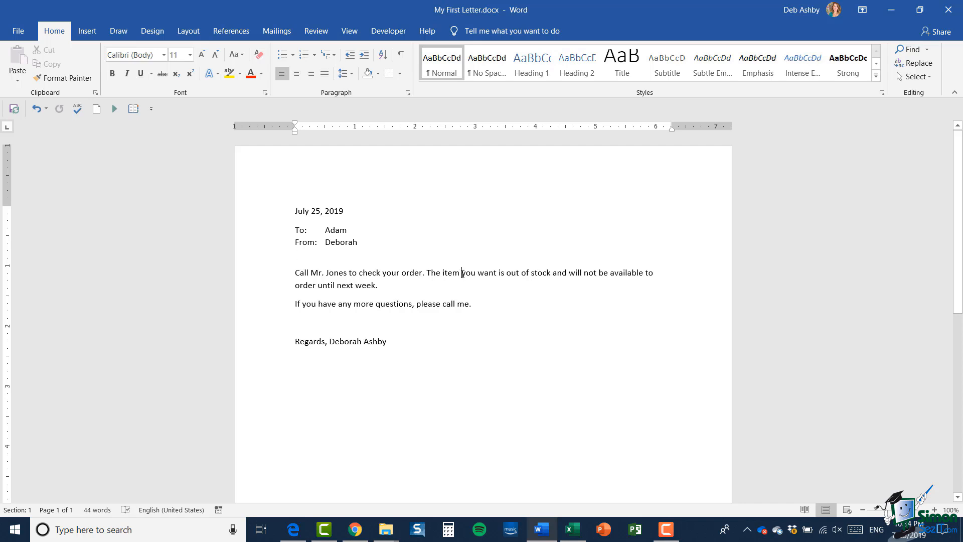
key("ctrl+s")
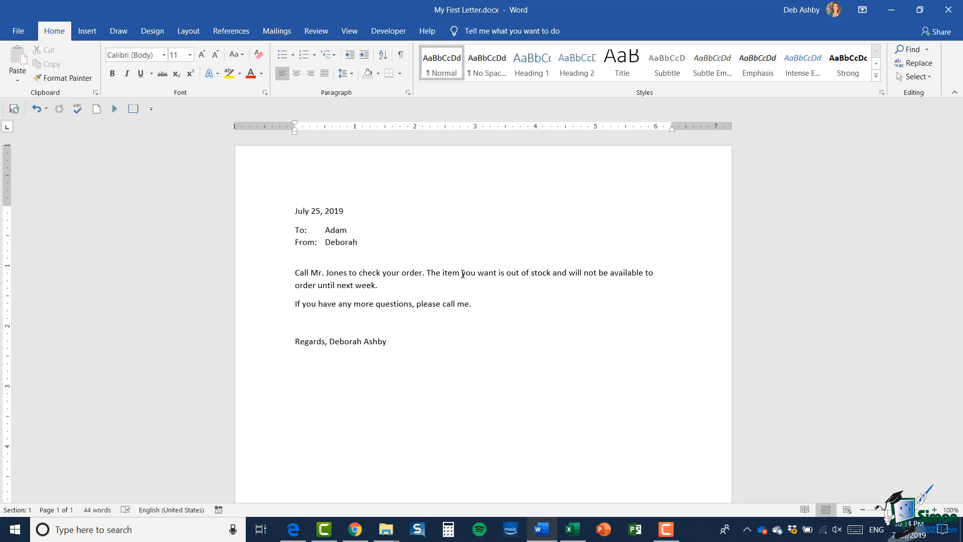
left_click(330, 341)
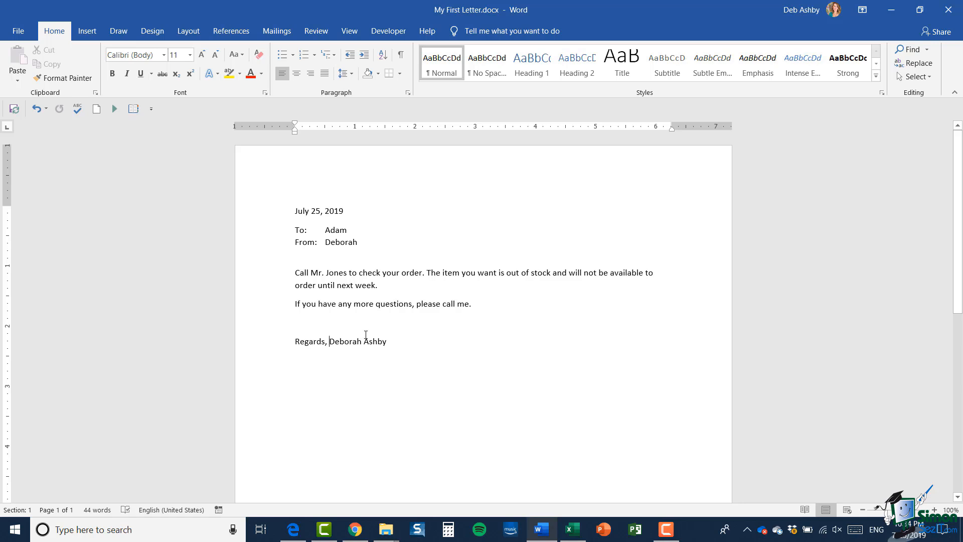
key("Return")
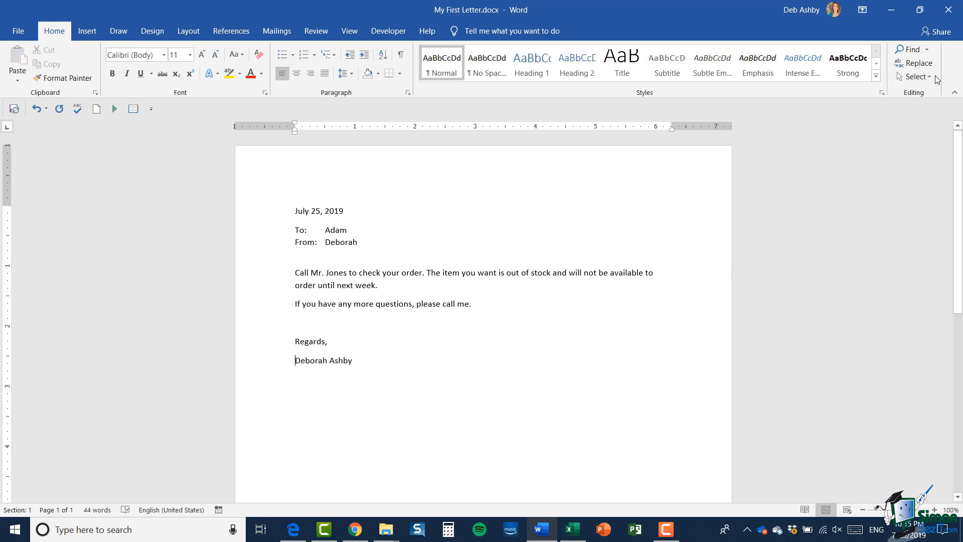
left_click(949, 14)
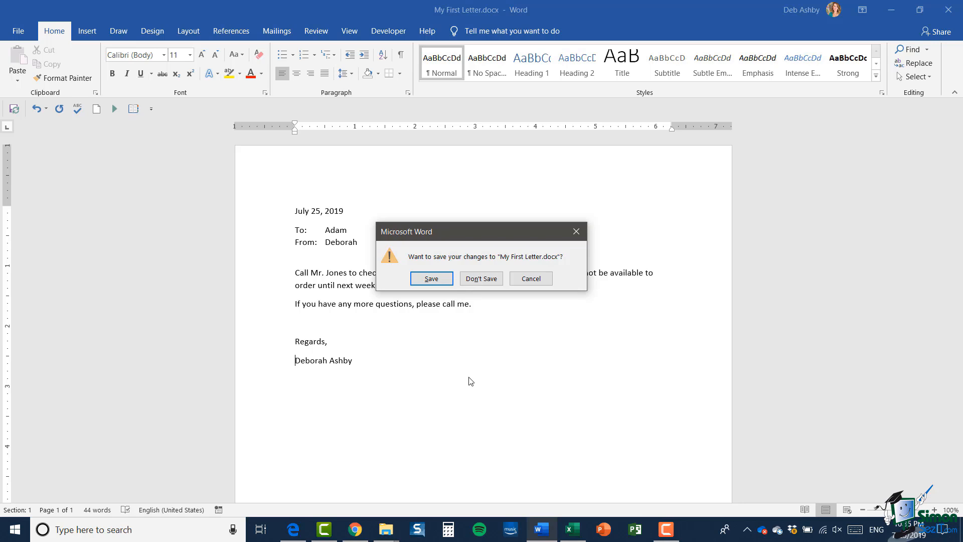
- Answer the save prompt so My First Letter.docx closes while Word stays open
left_click(575, 232)
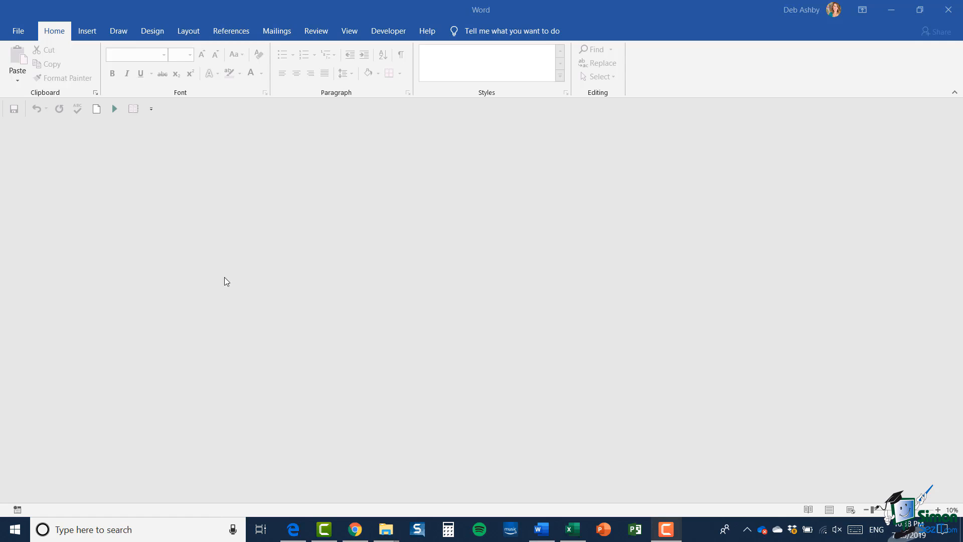
- Go to the File tab's Open page listing recently used documents
left_click(20, 31)
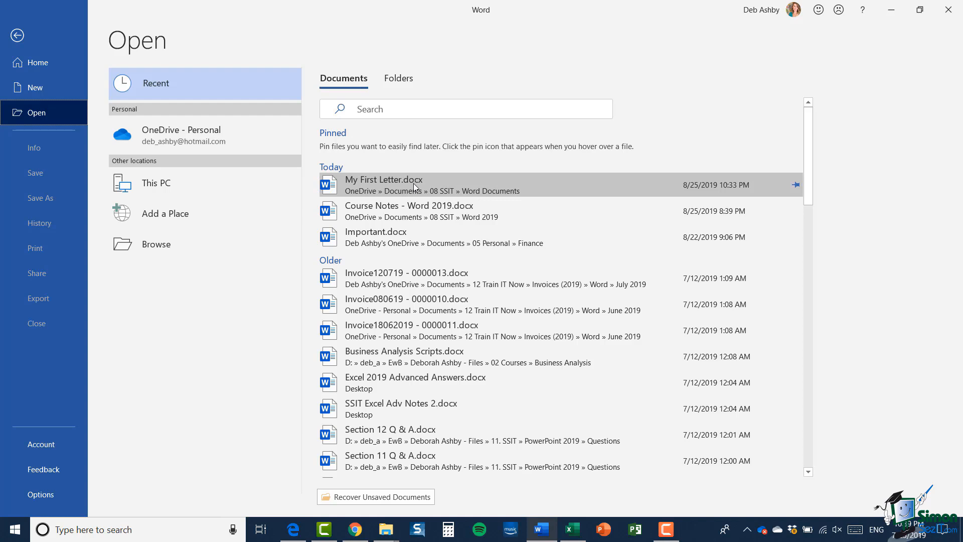
- Browse to OneDrive Documents and go into the 08 SSIT exercise folder
left_click(155, 245)
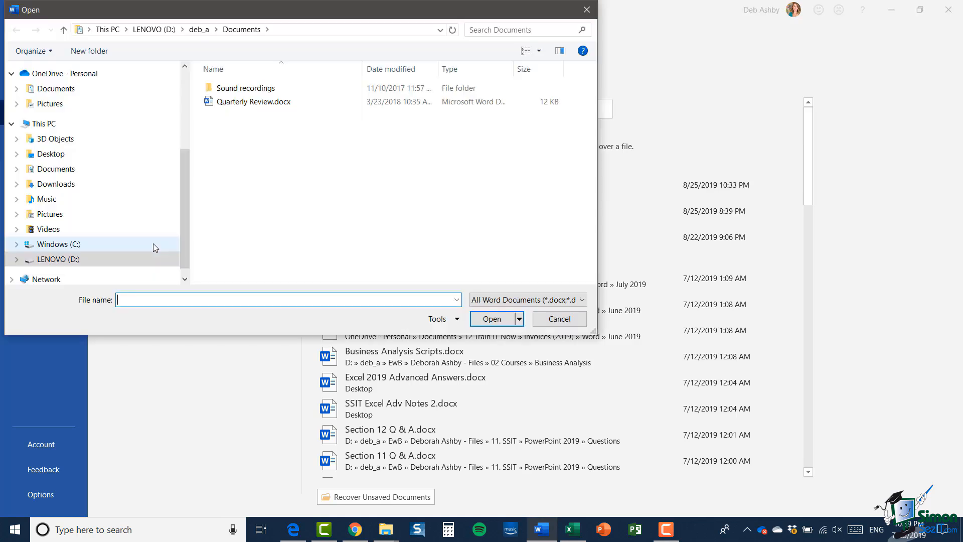
scroll(183, 202, "up", 3)
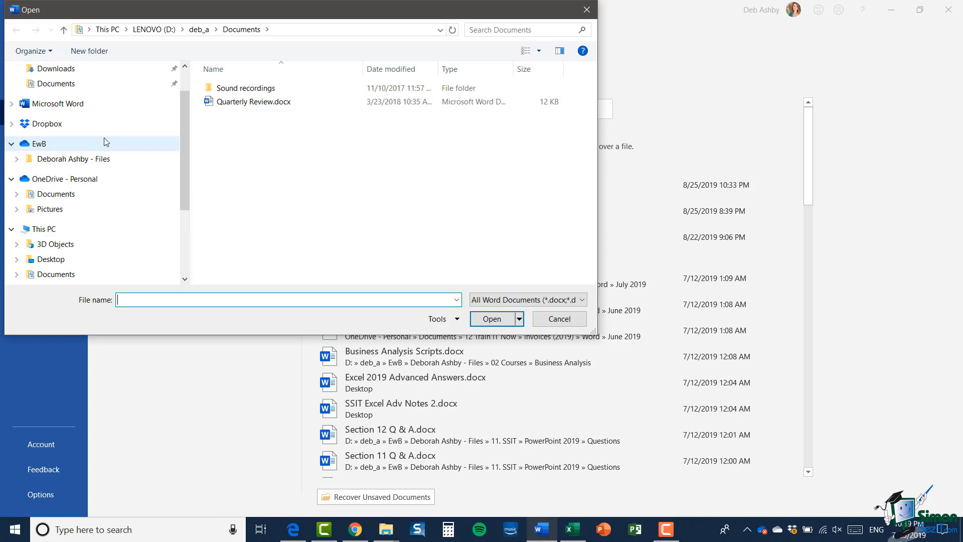
left_click(68, 199)
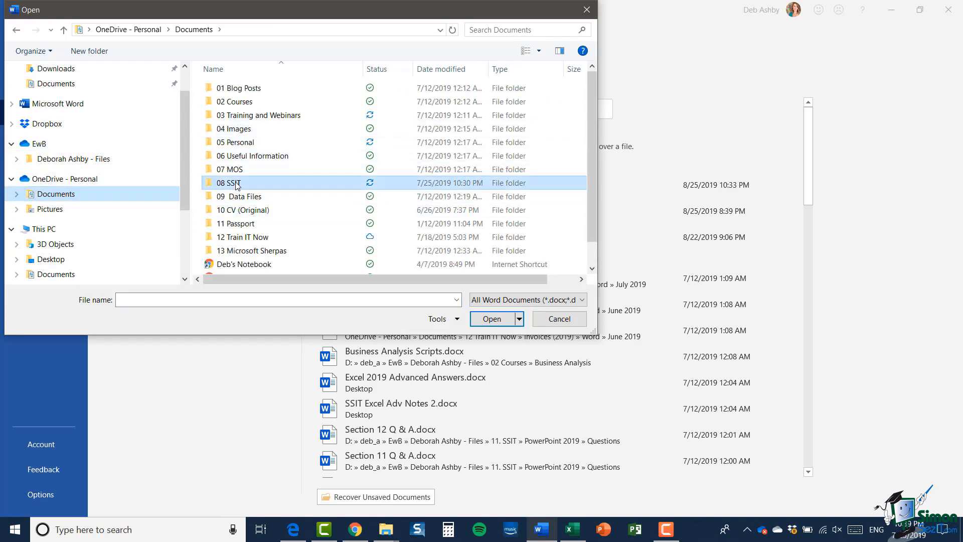
double_click(238, 183)
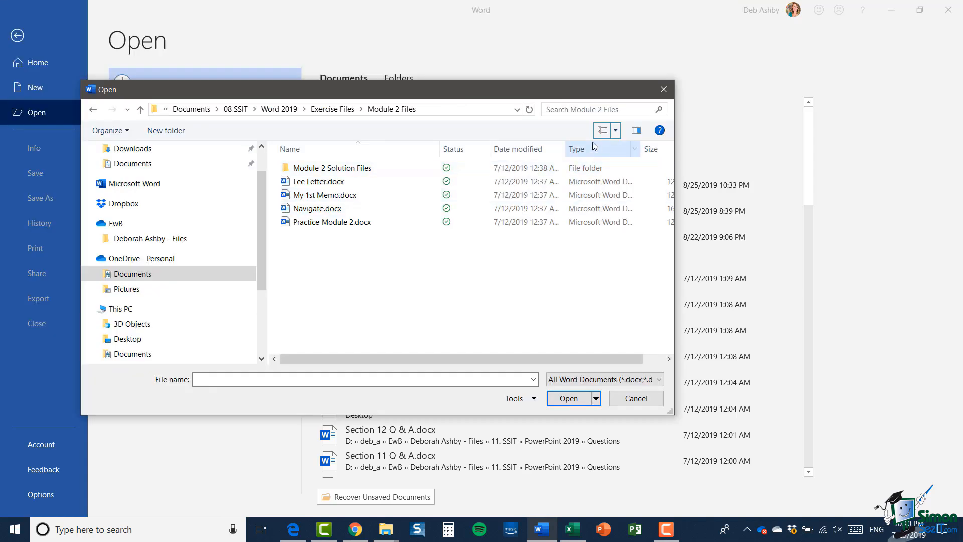
left_click(616, 131)
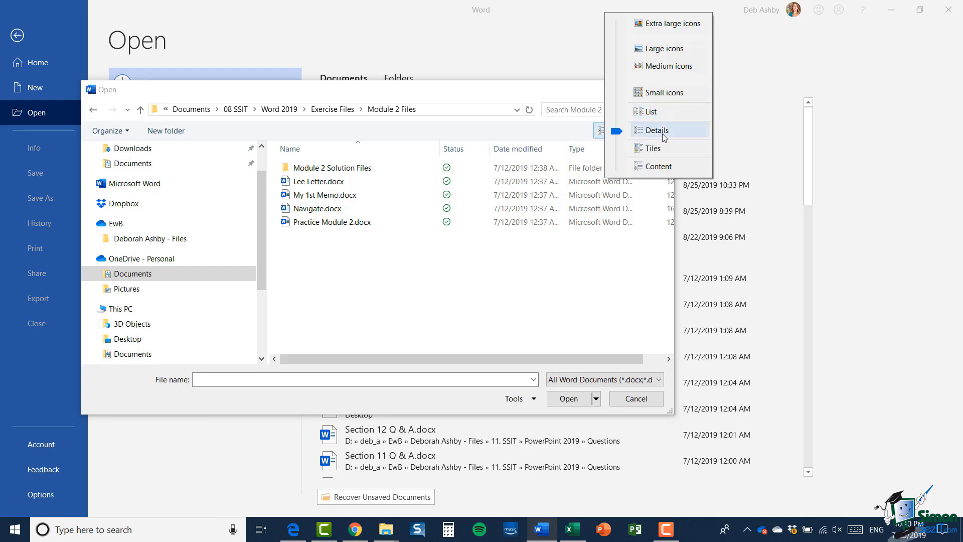
left_click(673, 24)
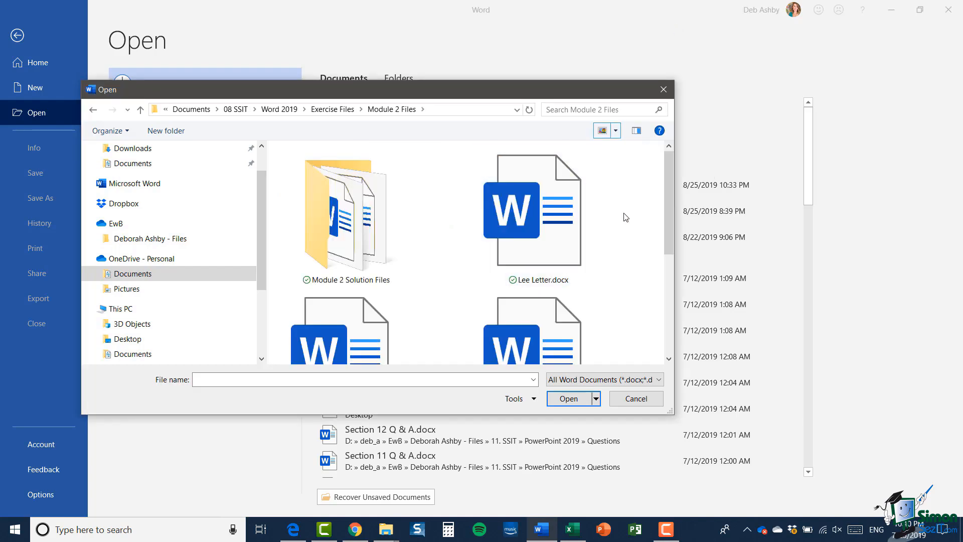
scroll(625, 215, "down", 3)
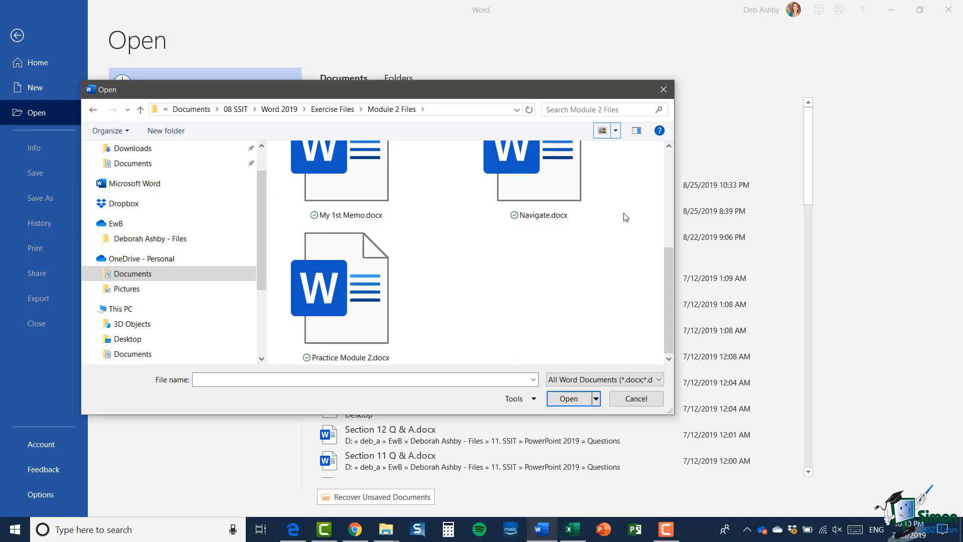
scroll(625, 217, "up", 3)
left_click(615, 130)
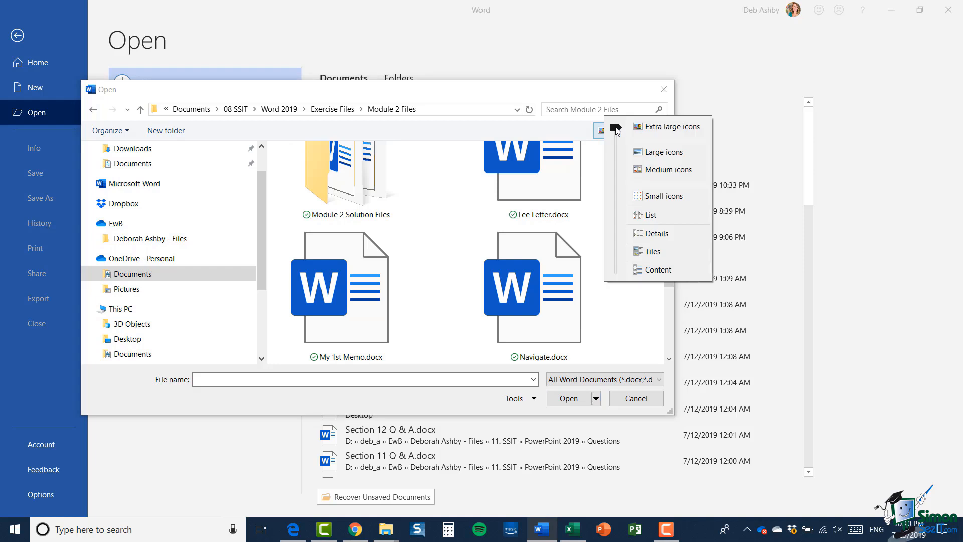
left_click(653, 154)
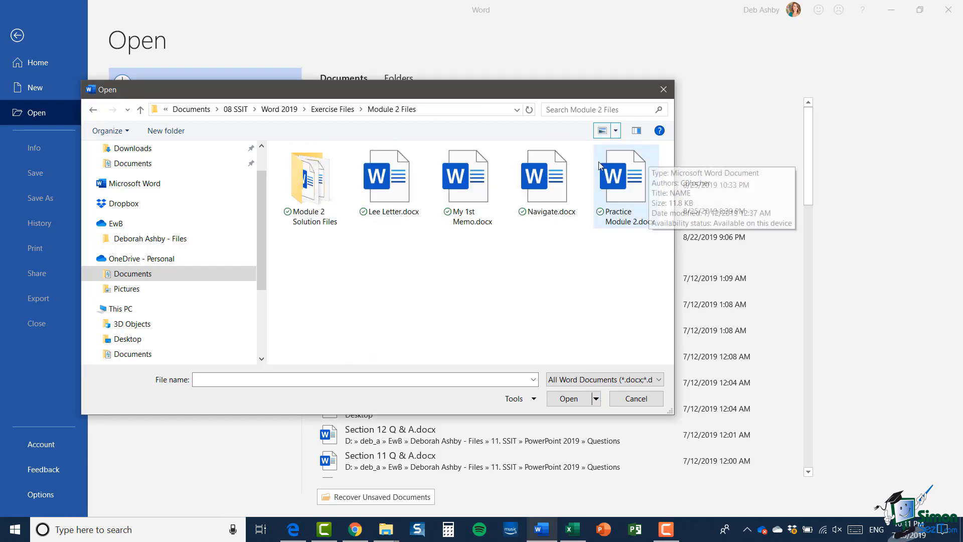
left_click(616, 130)
left_click(656, 153)
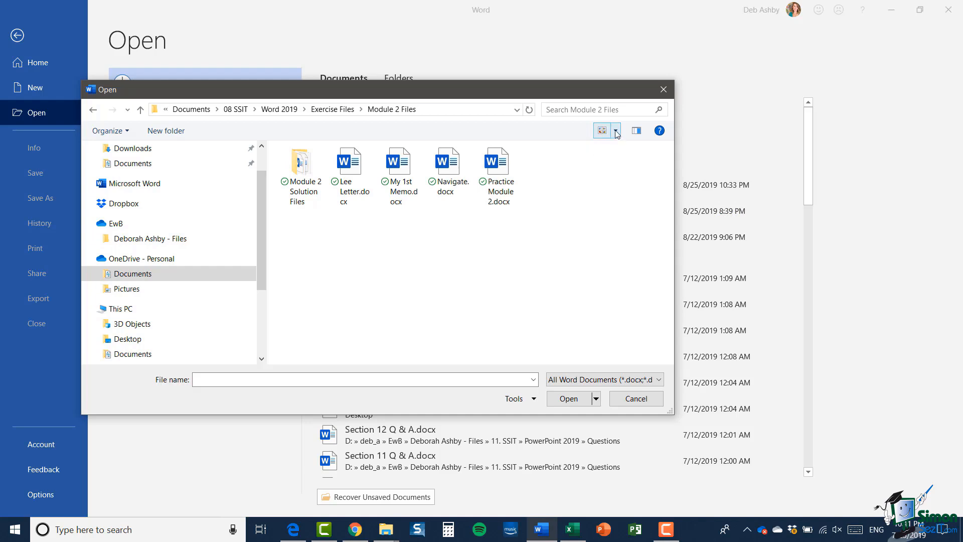
left_click(615, 130)
left_click(650, 156)
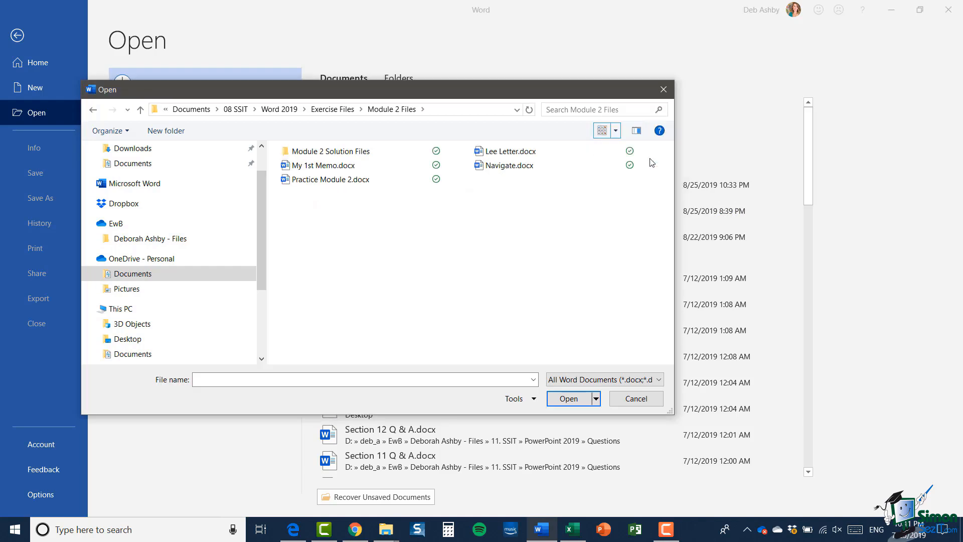
left_click(615, 131)
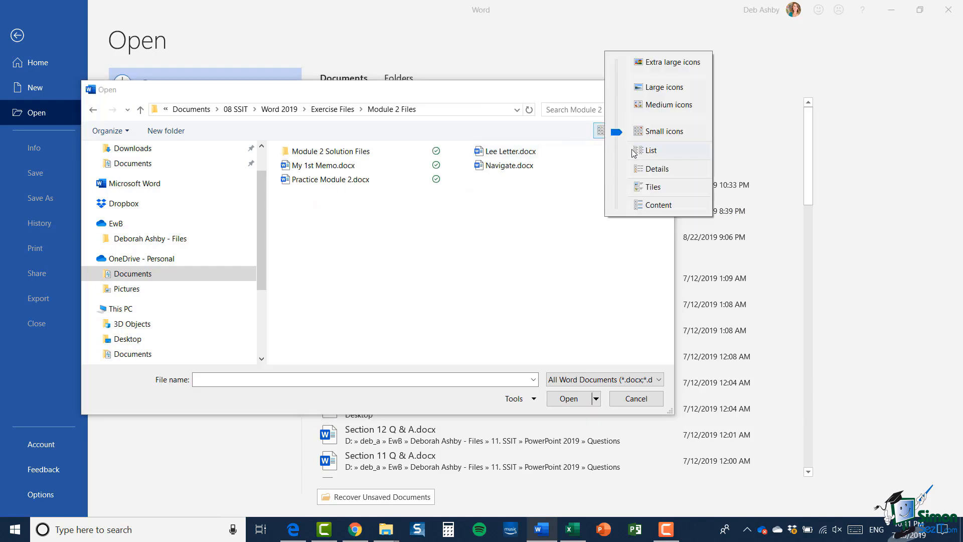
left_click(647, 150)
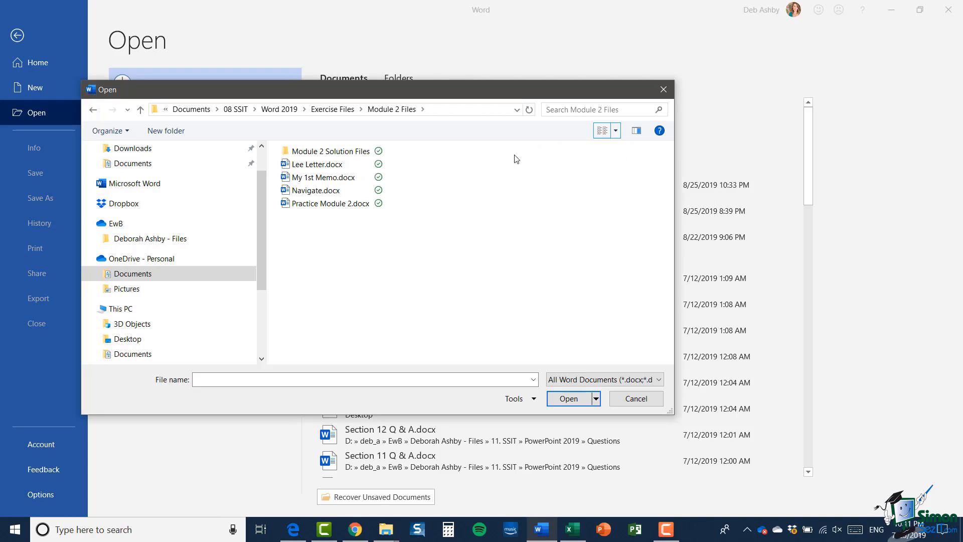
left_click(616, 131)
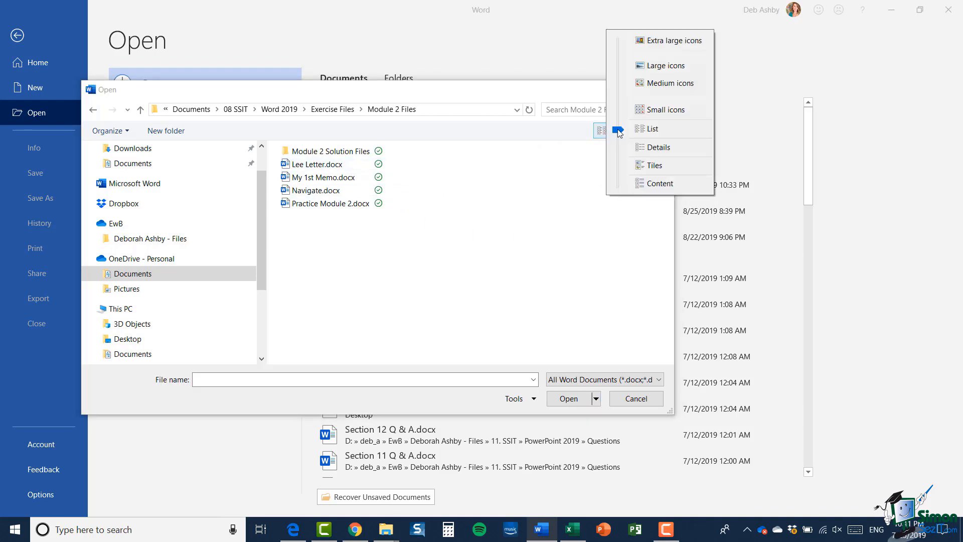
left_click(671, 149)
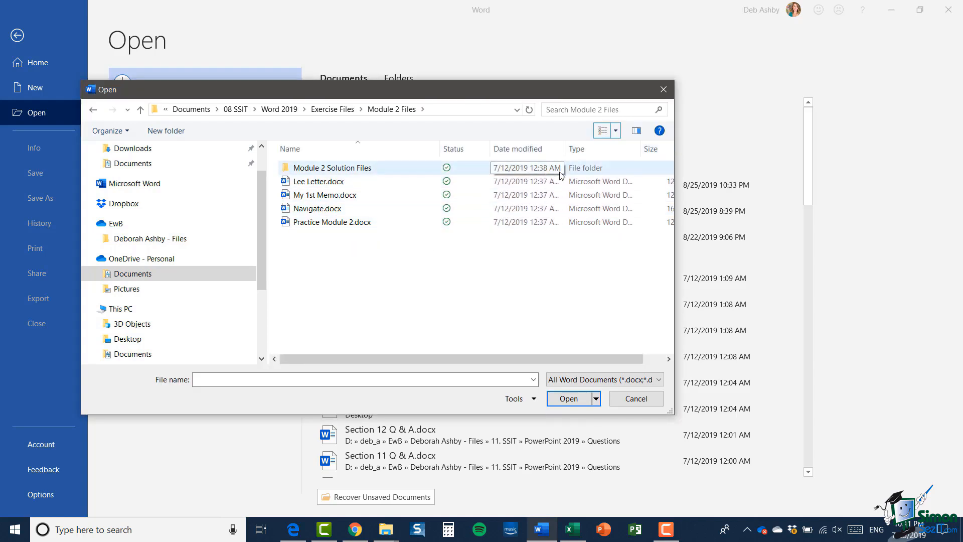
left_click_drag(507, 357, 538, 363)
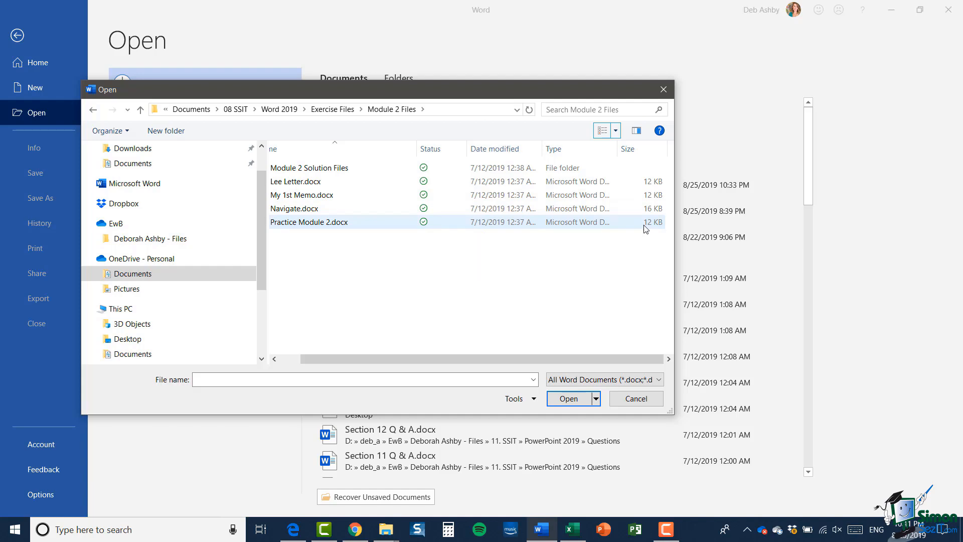
left_click(616, 130)
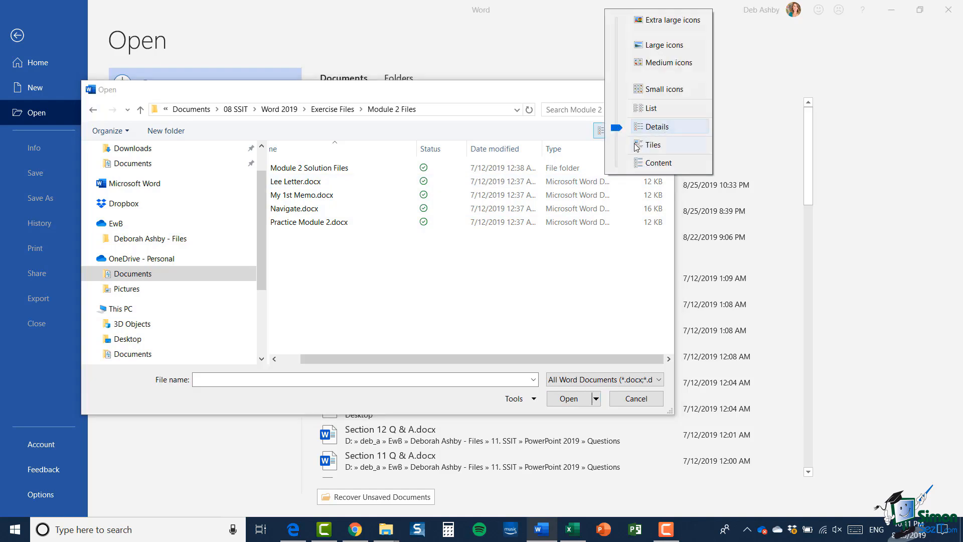
left_click(672, 146)
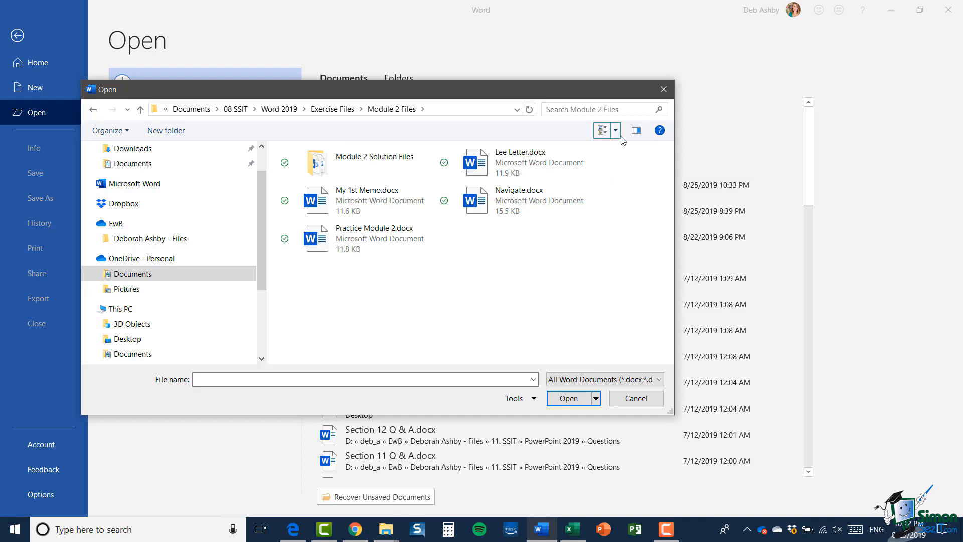
left_click(615, 131)
left_click(653, 154)
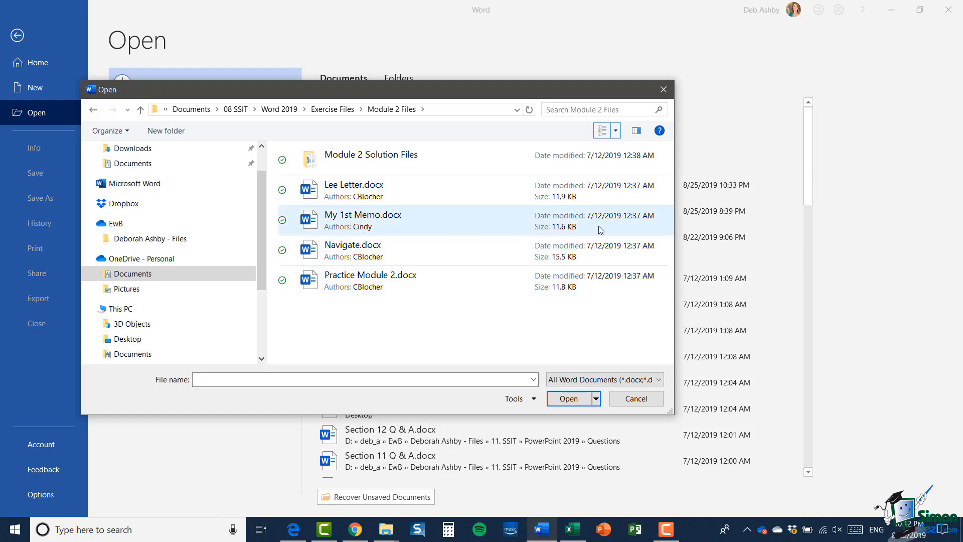
left_click(616, 131)
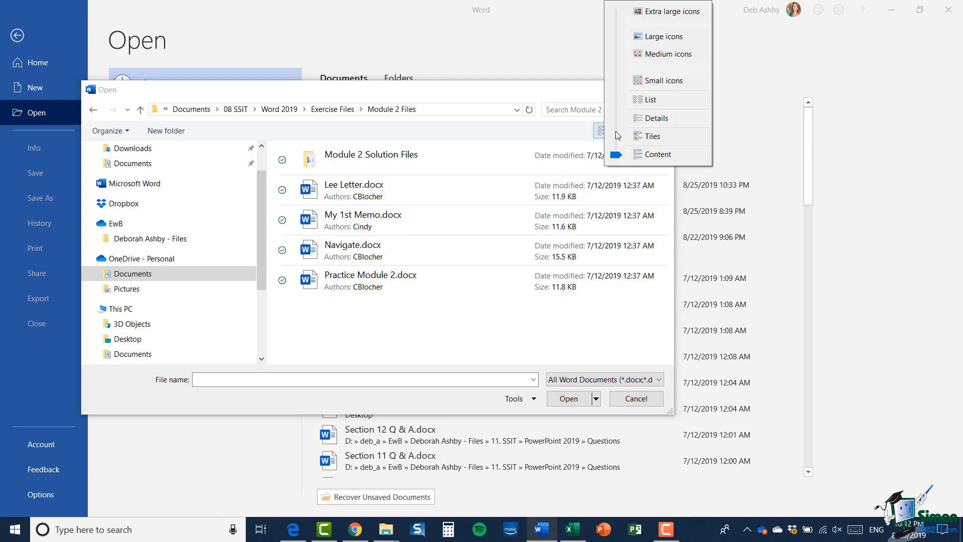
left_click(651, 118)
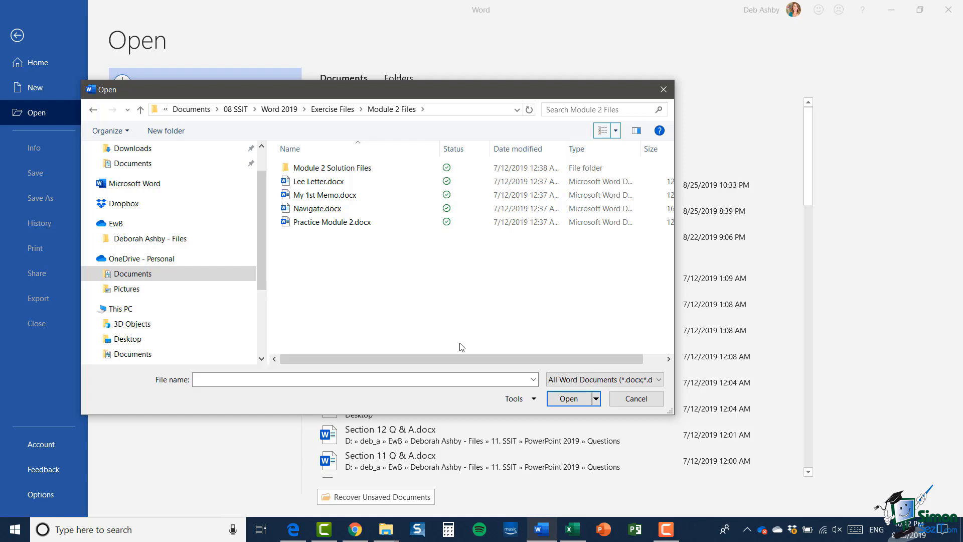
- Open Navigate.docx from the Module 2 Files folder
left_click(317, 210)
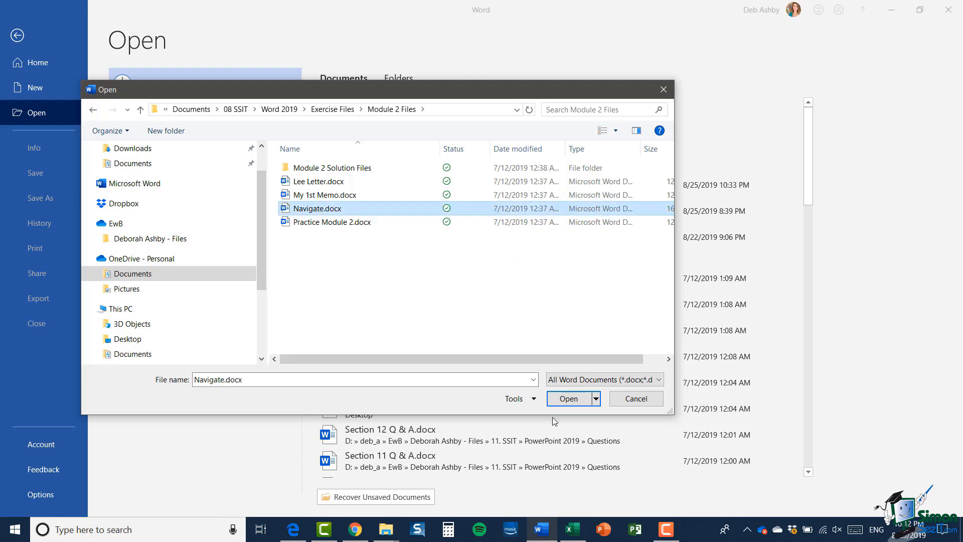
left_click(575, 400)
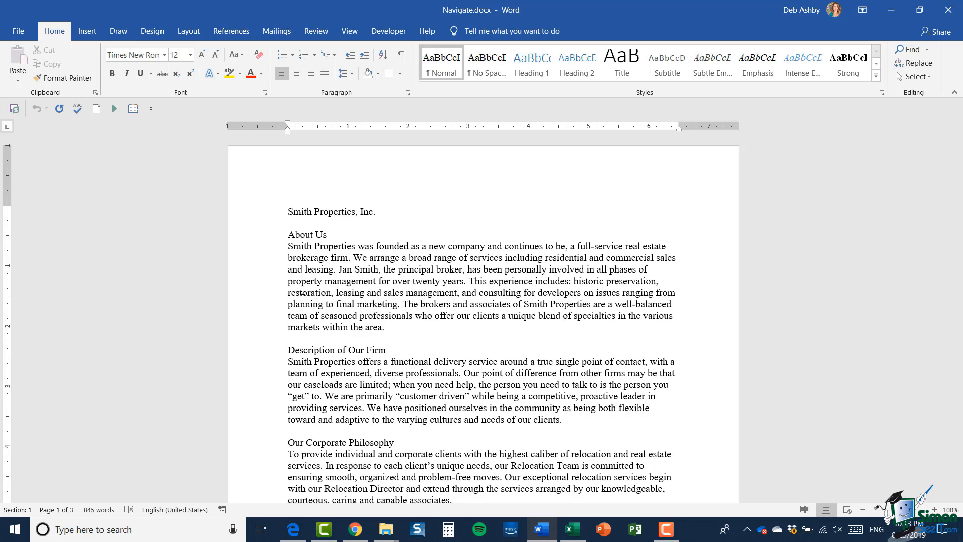
- Reopen My First Letter.docx from the File > Open recent documents list
left_click(19, 32)
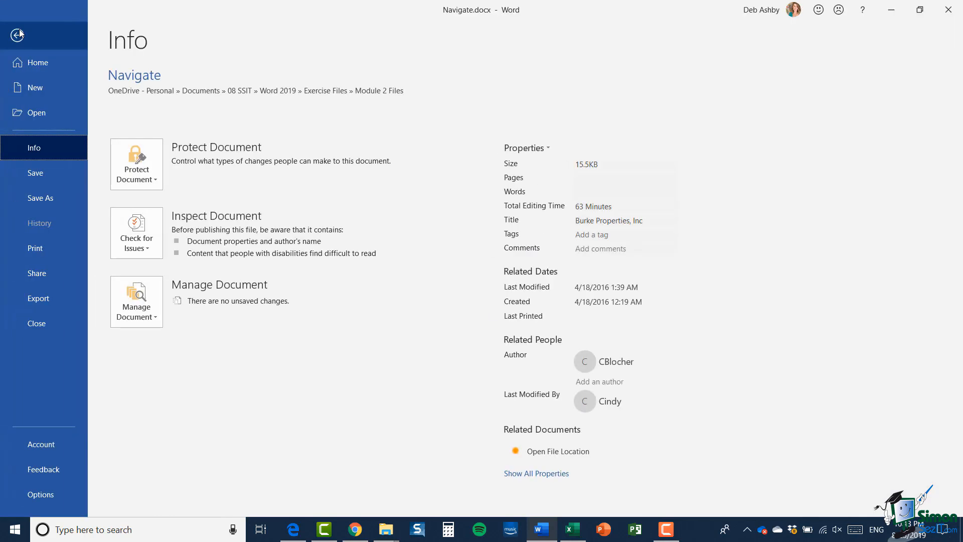
left_click(35, 114)
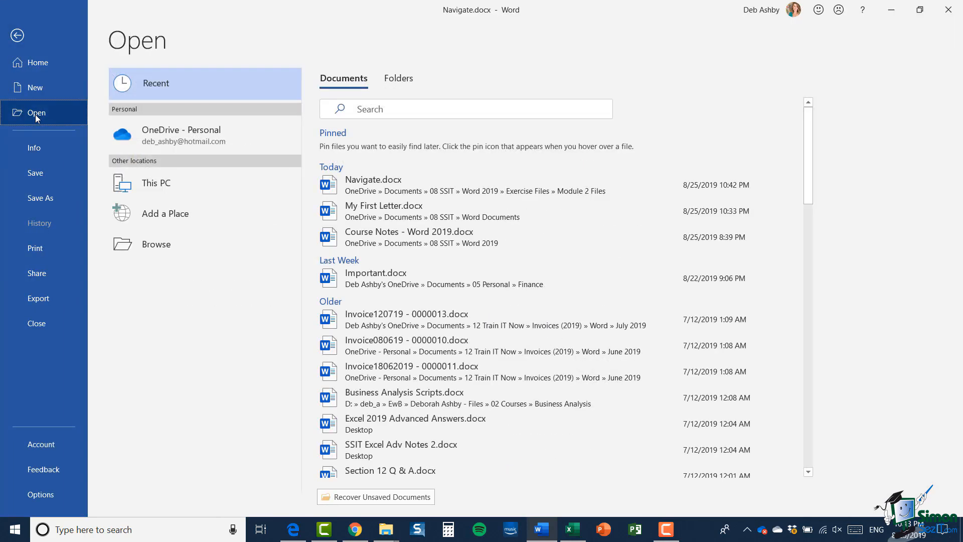
mouse_move(450, 217)
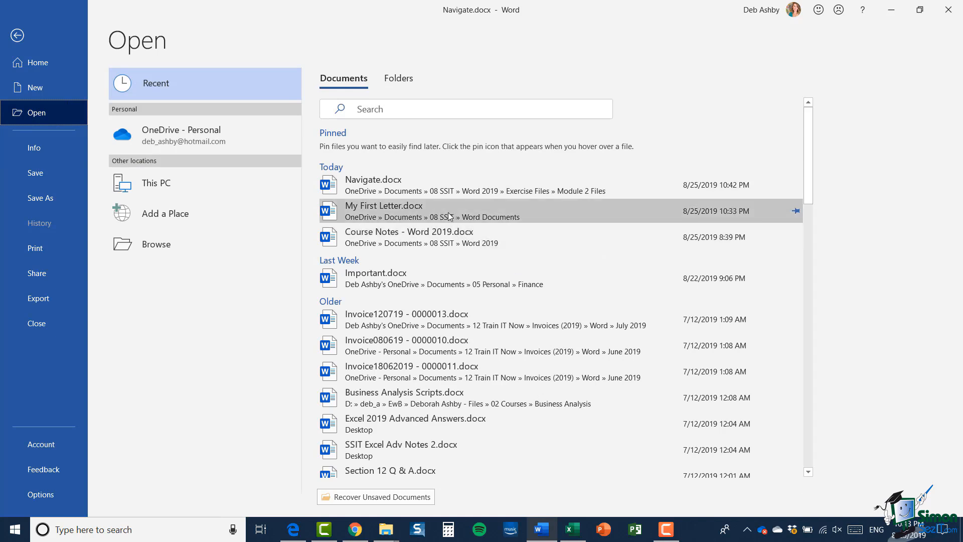
left_click(421, 216)
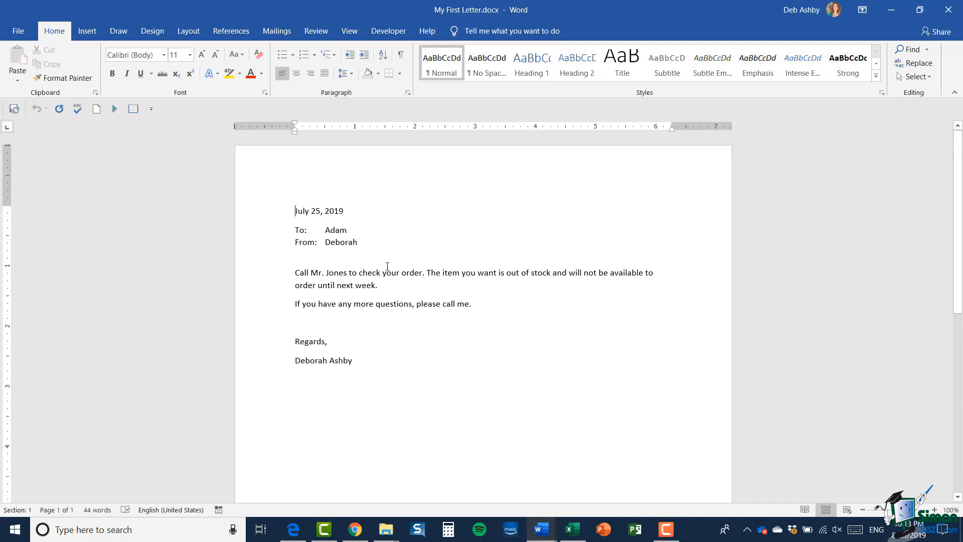
- Check both open documents in View > Switch Windows, keeping My First Letter.docx in front
left_click(344, 32)
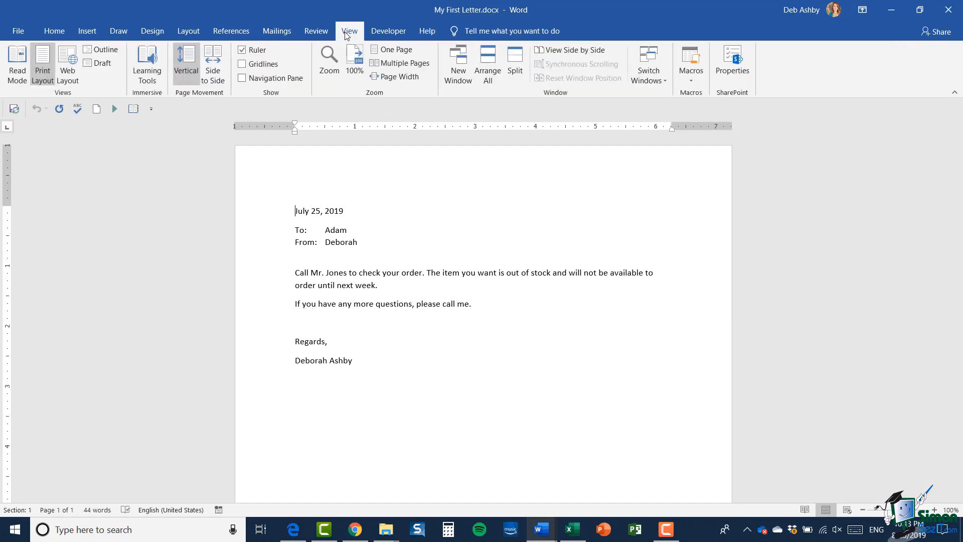
left_click(654, 80)
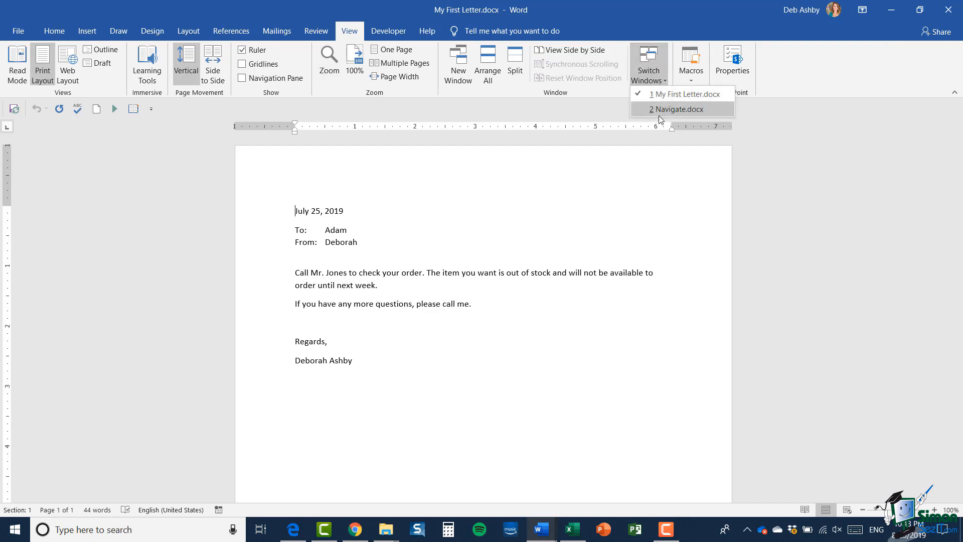
left_click(595, 216)
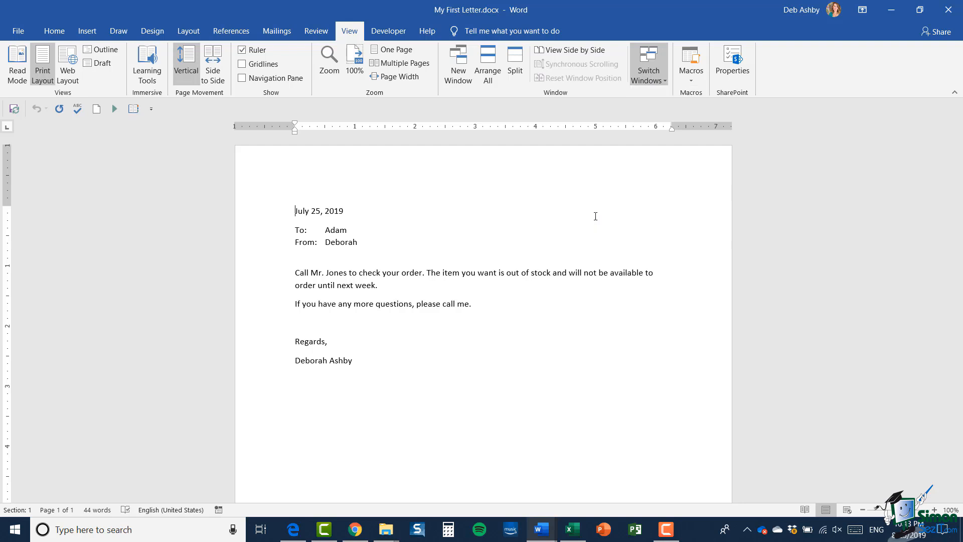
mouse_move(538, 534)
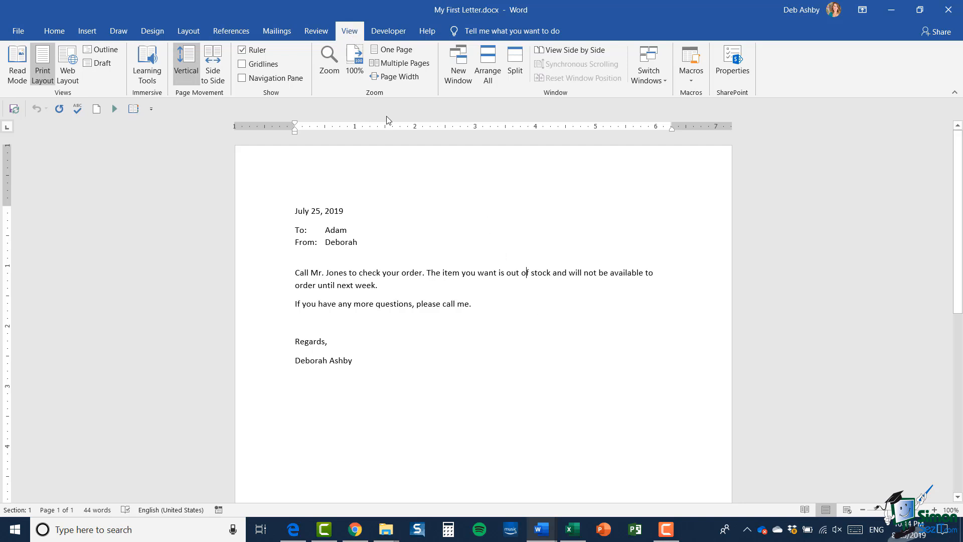
- View My First Letter.docx and Navigate.docx side by side, then maximize Navigate.docx
left_click(567, 51)
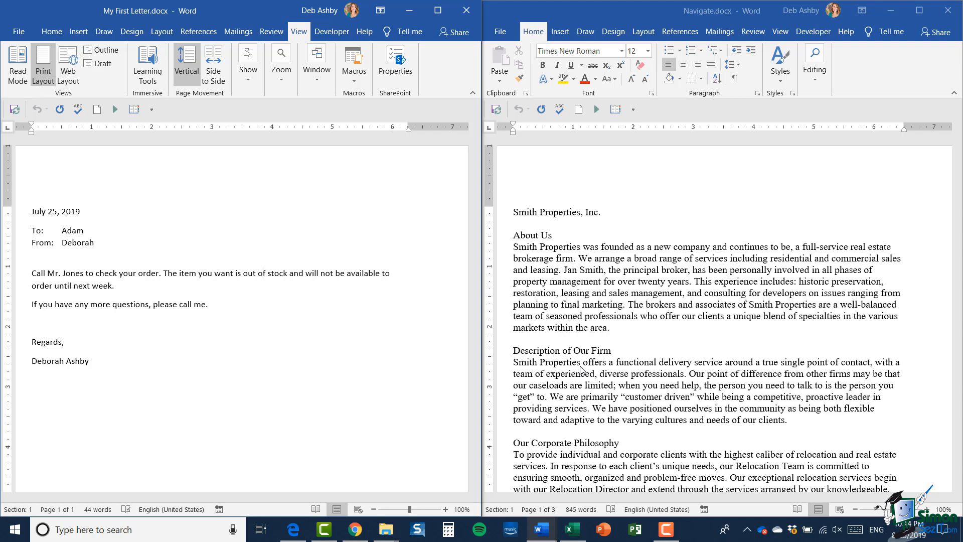
left_click(920, 10)
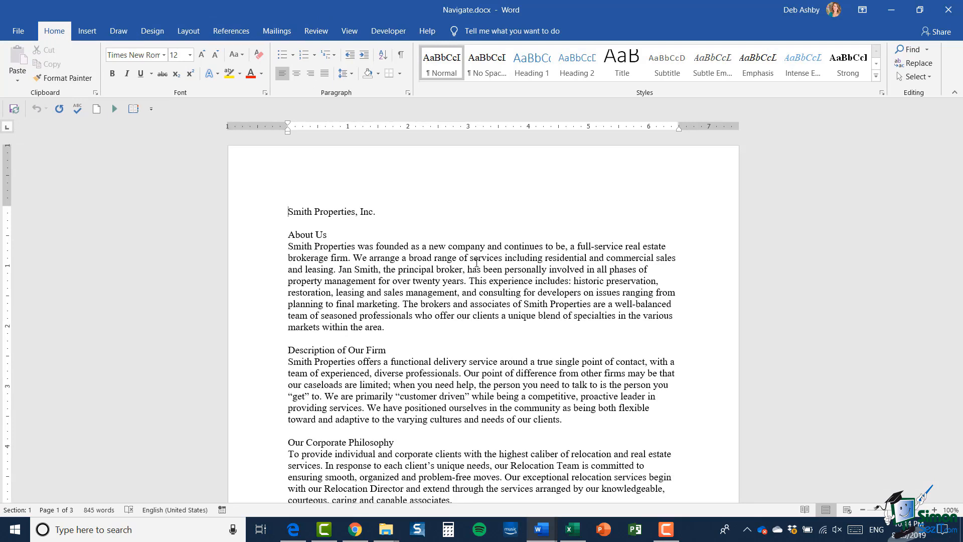
- Split Navigate.docx into two panes and scroll each pane independently to compare sections
left_click(349, 31)
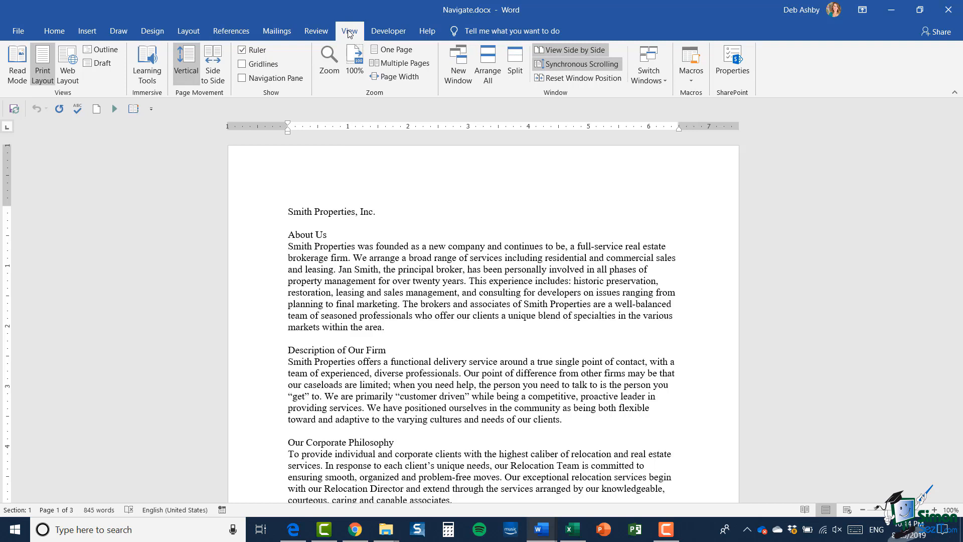
left_click(516, 61)
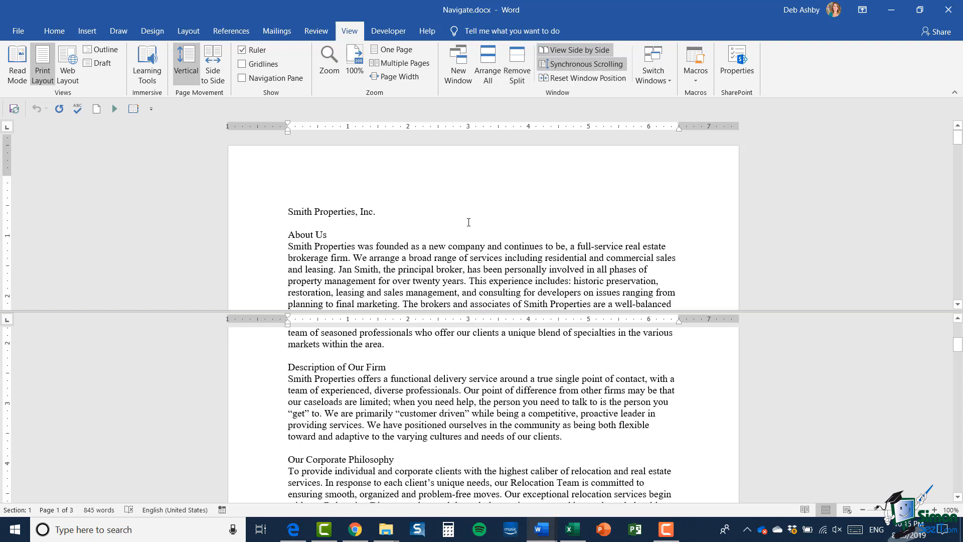
scroll(468, 222, "down", 2)
scroll(471, 385, "up", 4)
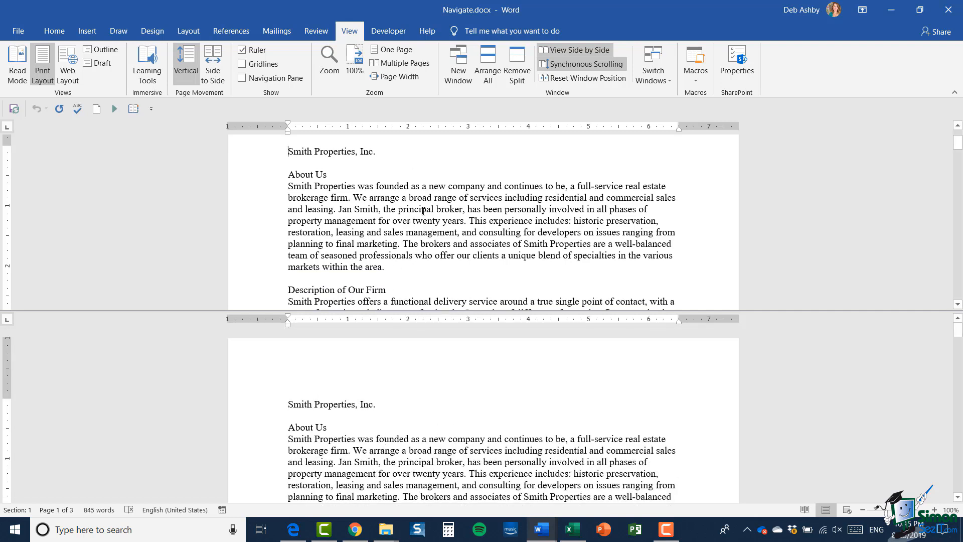
scroll(405, 221, "down", 5)
scroll(423, 211, "down", 3)
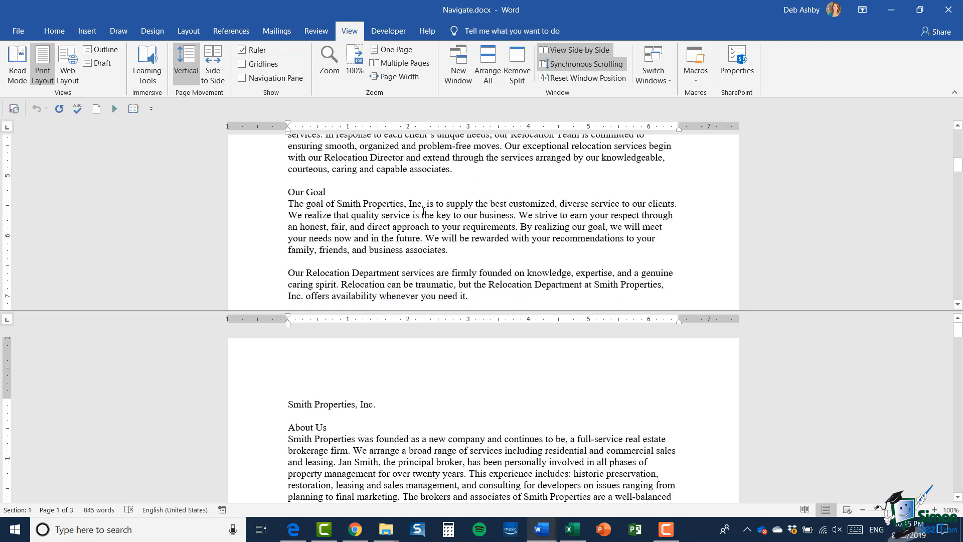
scroll(423, 211, "up", 8)
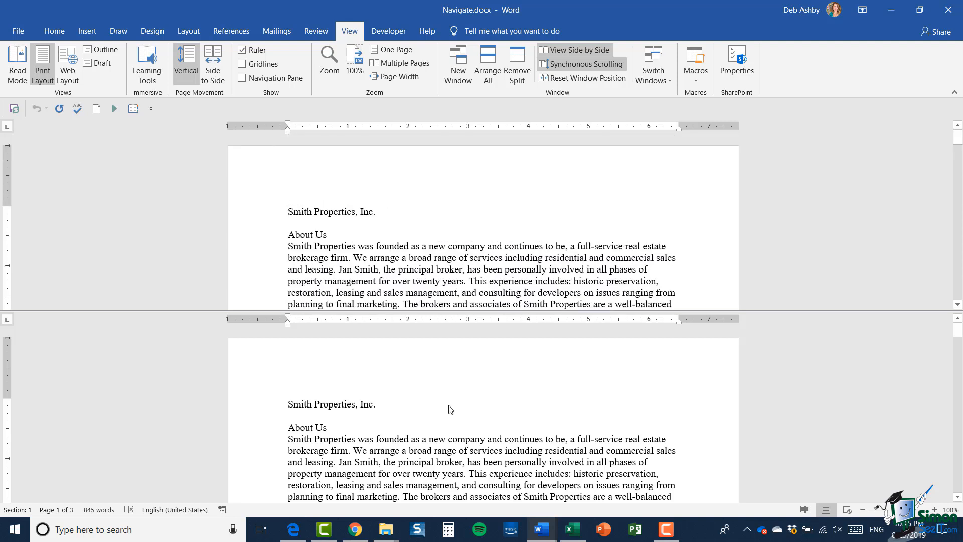
scroll(450, 392, "down", 5)
scroll(450, 392, "down", 2)
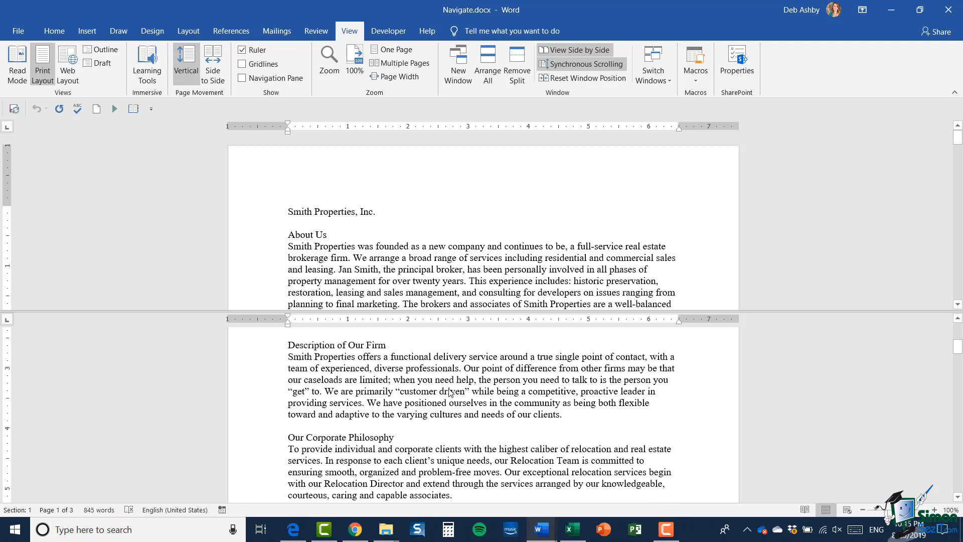
scroll(450, 392, "up", 7)
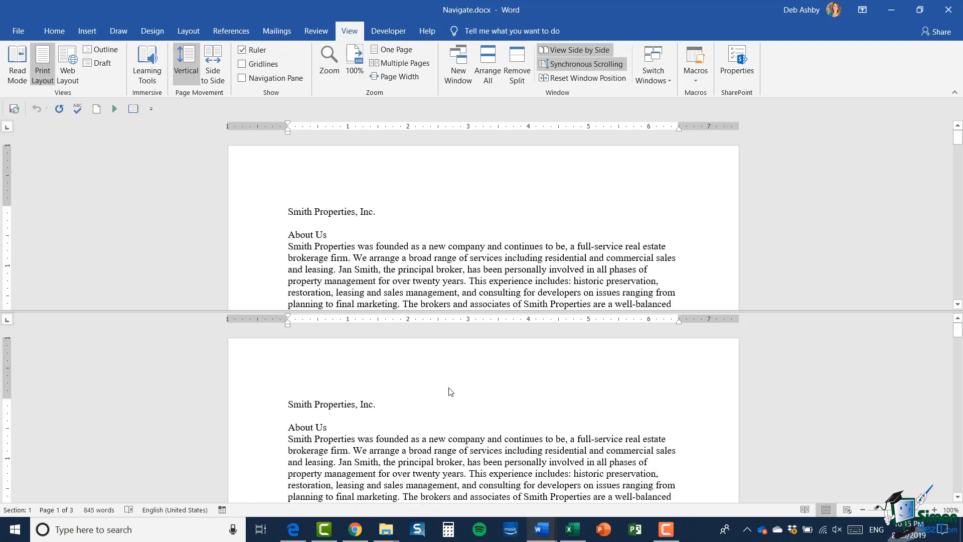
left_click(442, 257)
- Remove the split, stack both documents with Arrange All and scroll, then maximize Navigate.docx
left_click(520, 64)
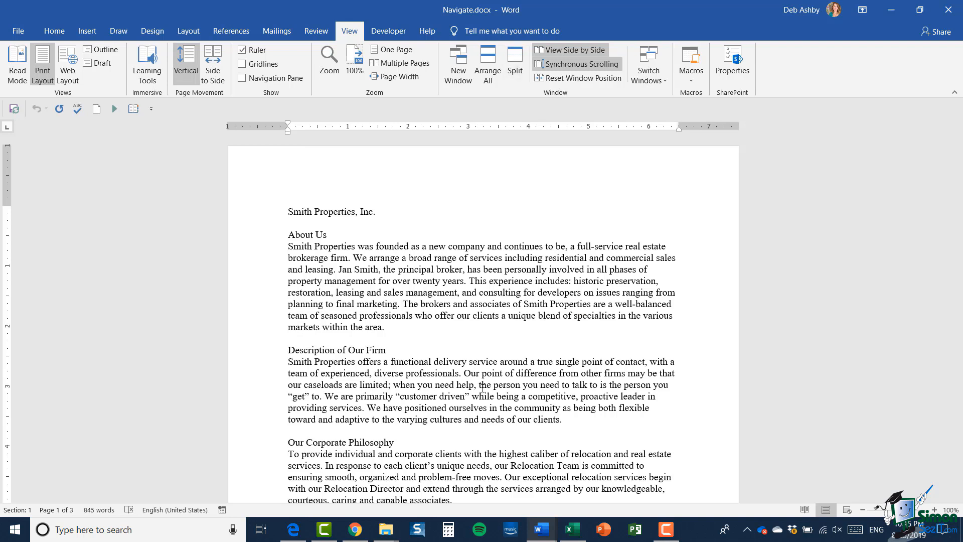
left_click(486, 68)
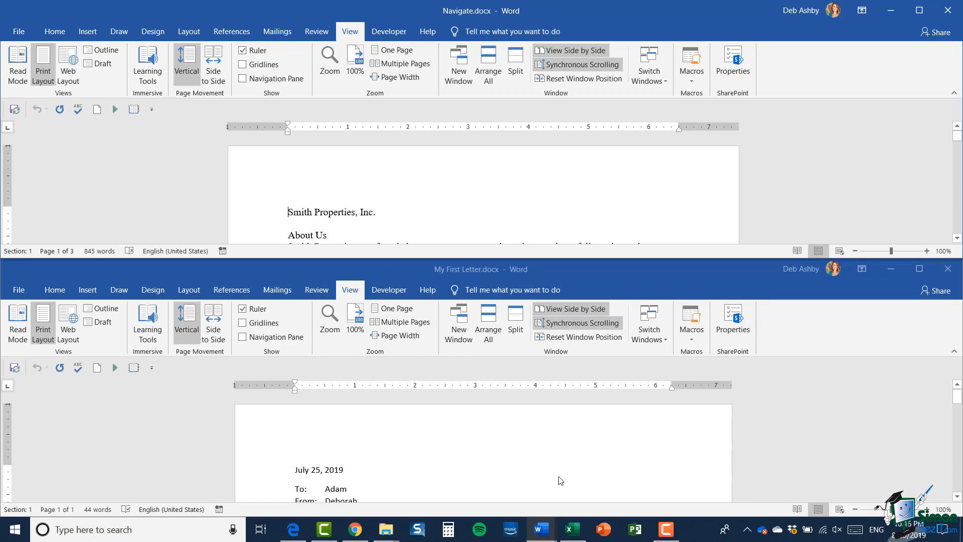
scroll(616, 184, "down", 1)
scroll(617, 183, "down", 3)
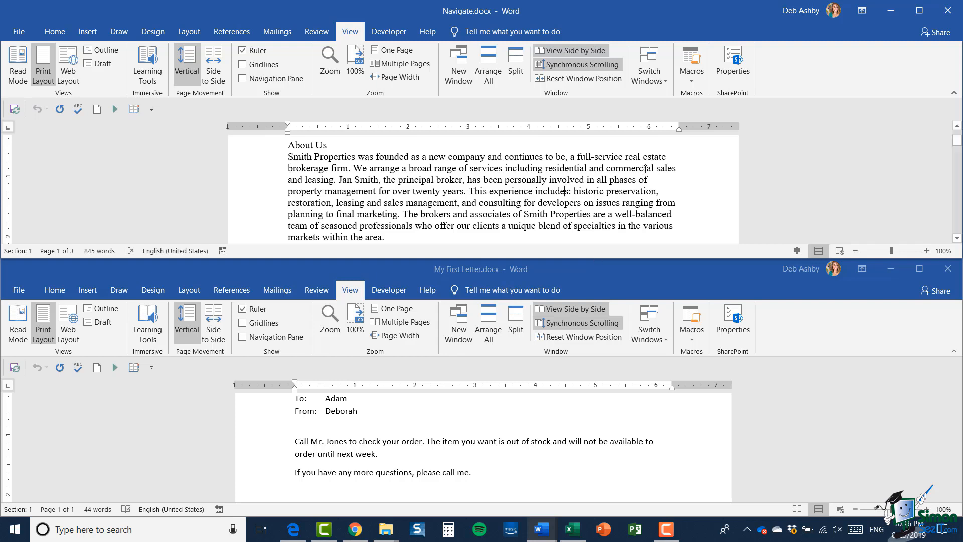
left_click(919, 10)
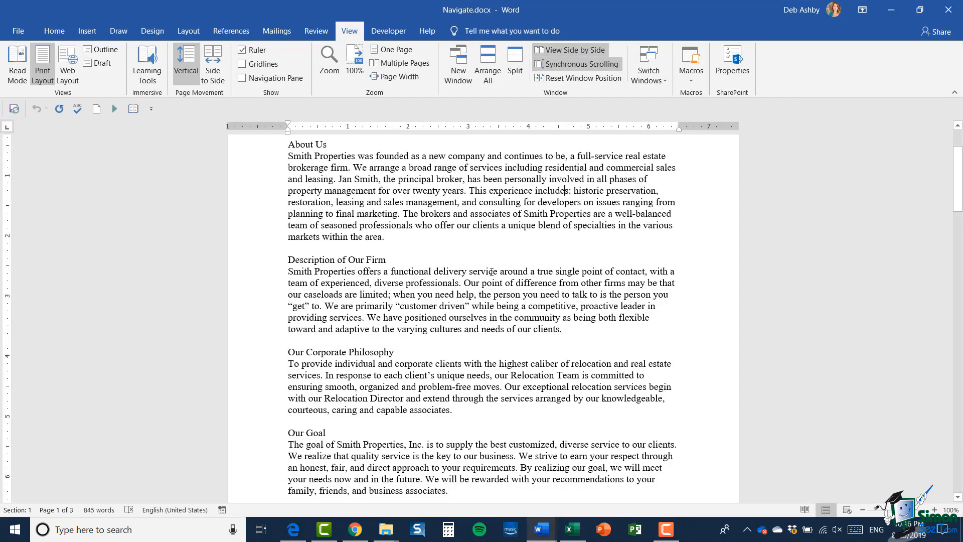